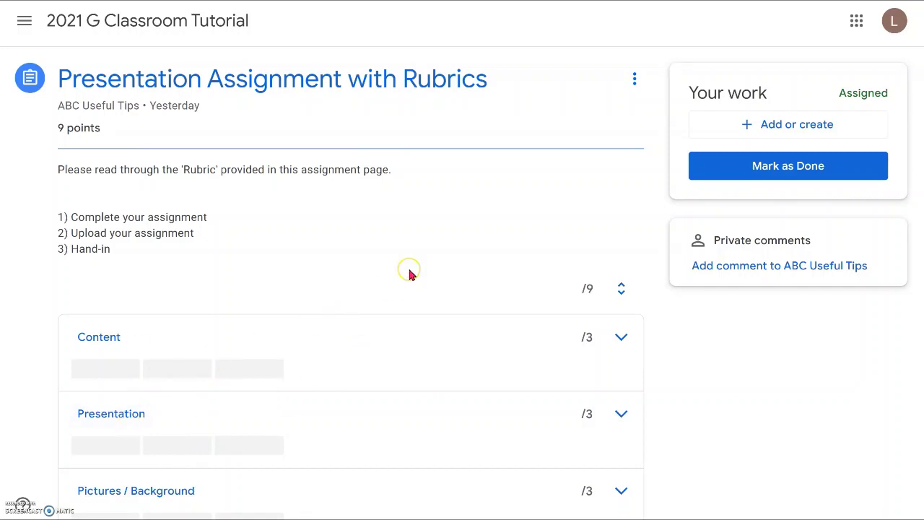
Expand the Content and Presentation rubric criteria to reveal their three scoring levels
click(622, 338)
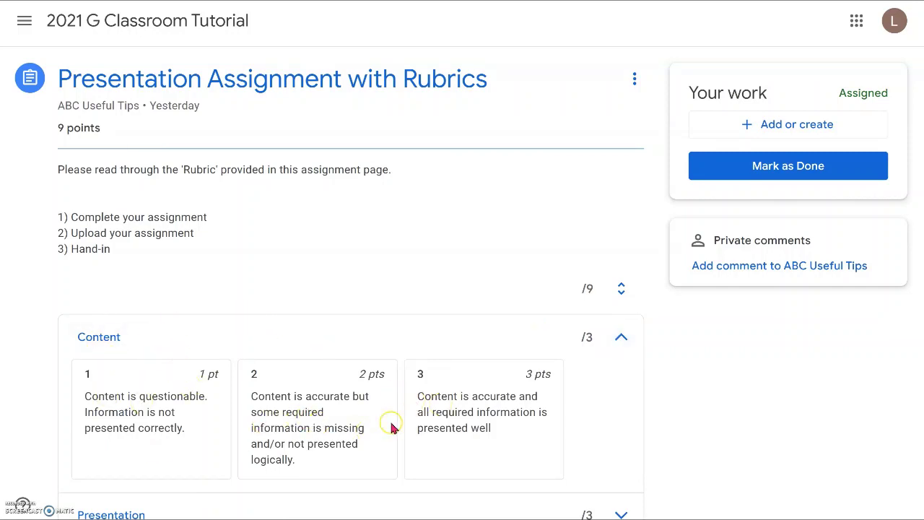
scroll(515, 397, down, 3)
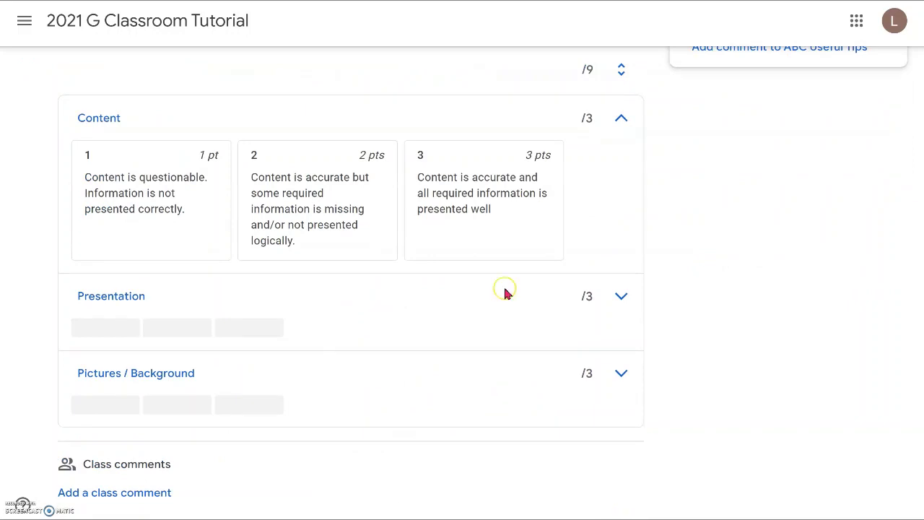
click(621, 296)
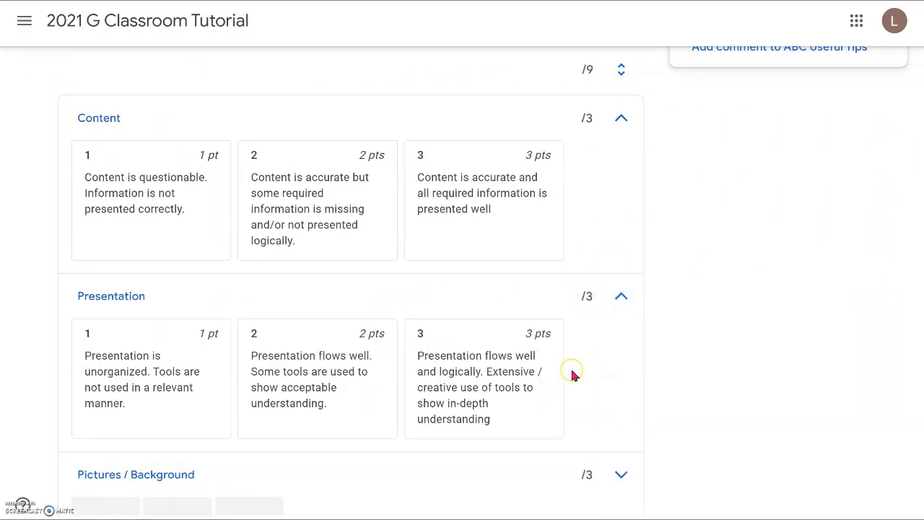
scroll(573, 376, up, 3)
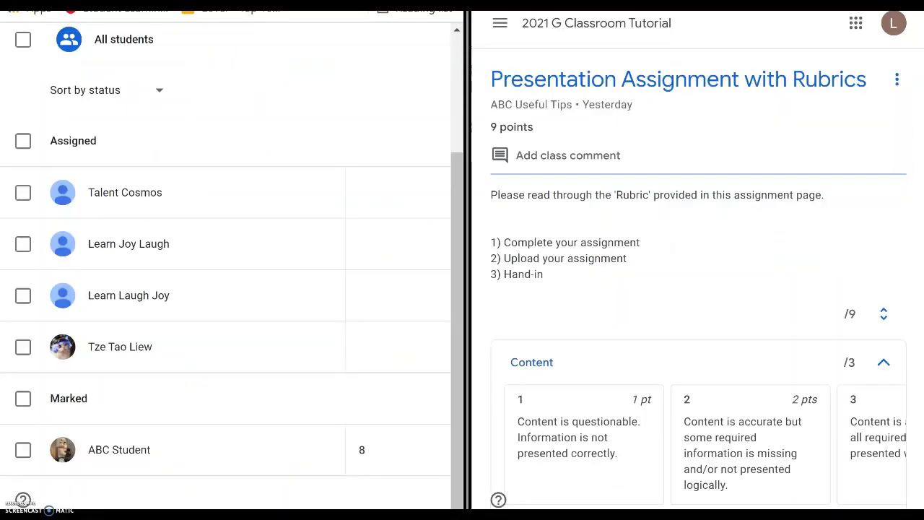
As the student, mark the assignment done and confirm, handing it in without attachments
click(670, 324)
scroll(670, 324, down, 7)
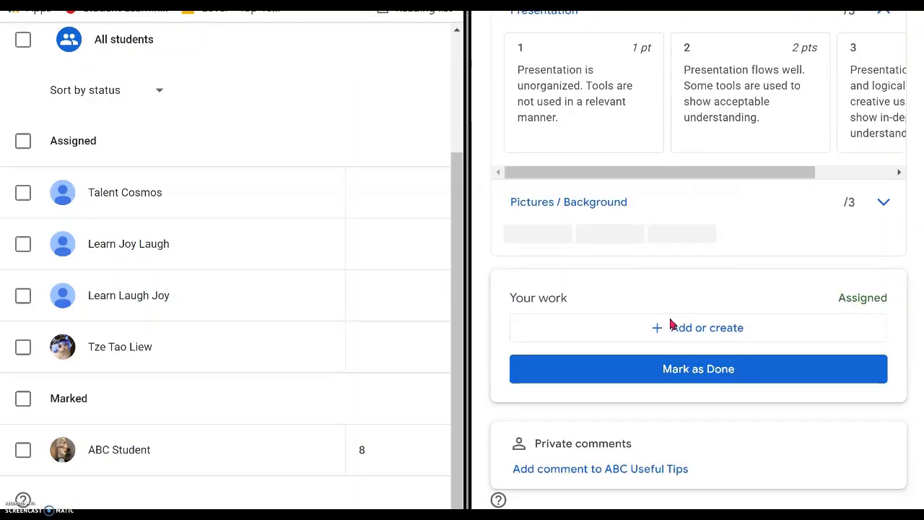
click(701, 371)
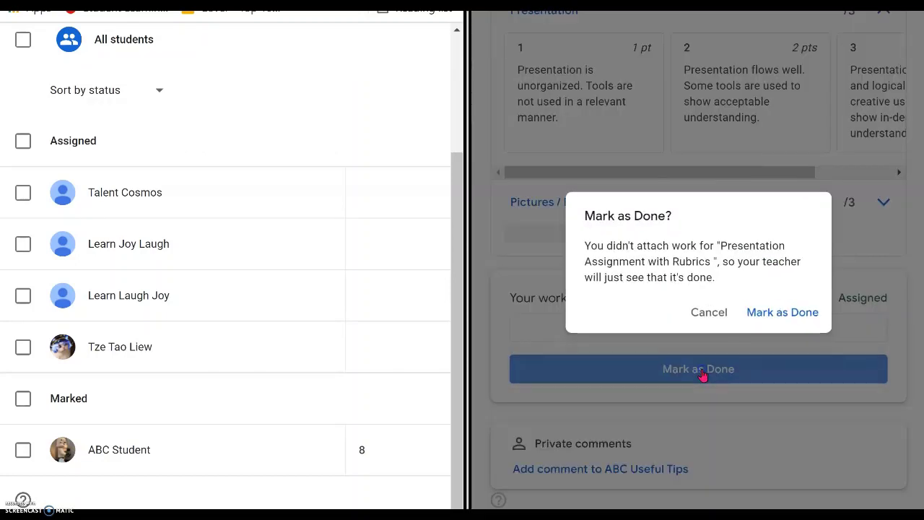
click(755, 314)
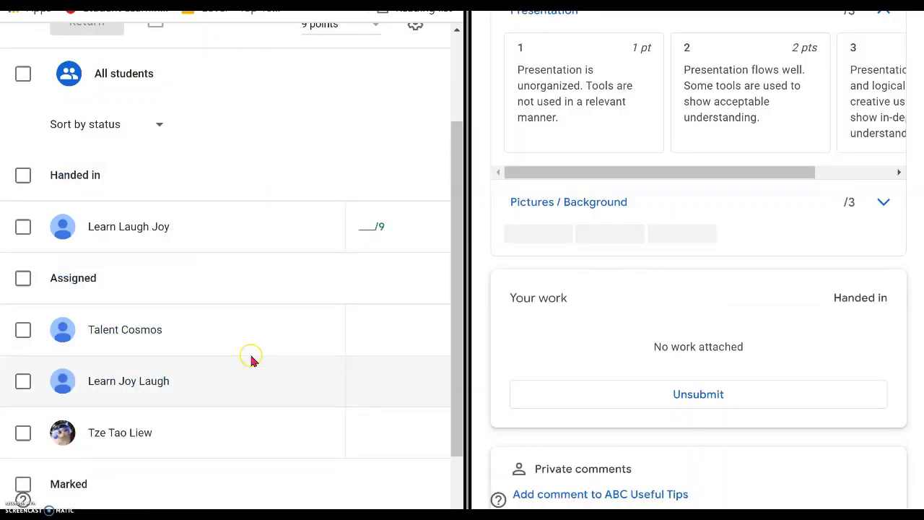
Open the handed-in student's work and score Content at level 2 of 3
scroll(272, 279, up, 2)
scroll(272, 278, down, 1)
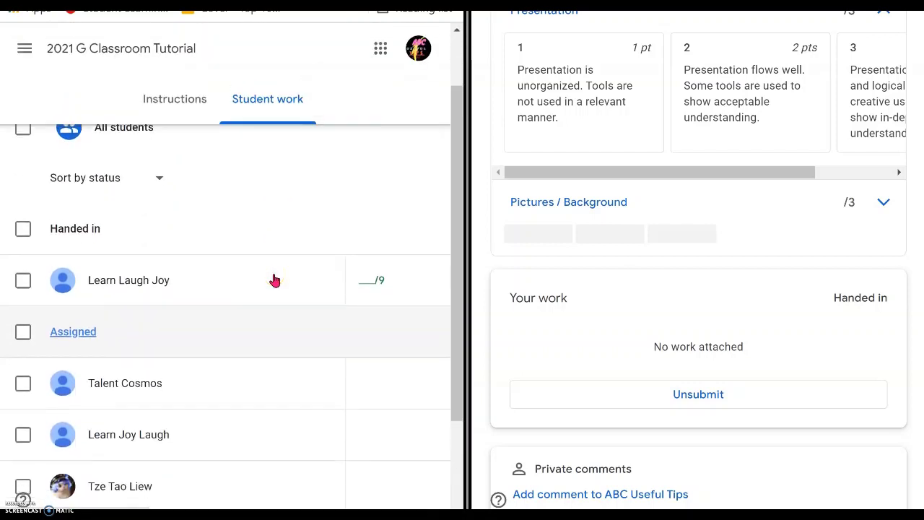
scroll(274, 280, up, 1)
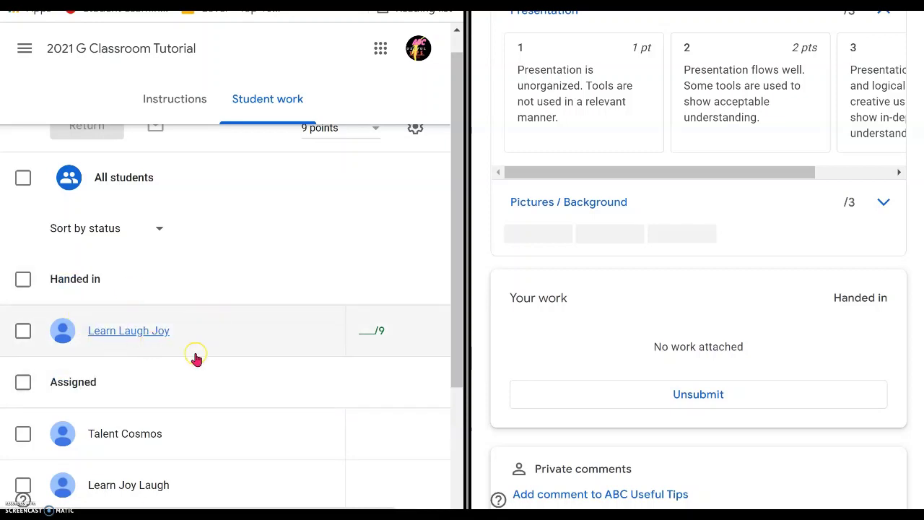
click(140, 335)
click(218, 325)
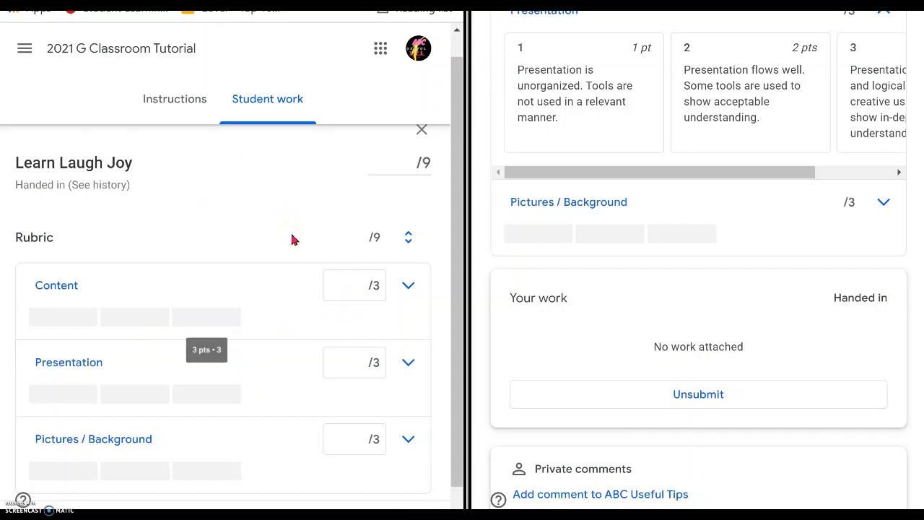
click(126, 318)
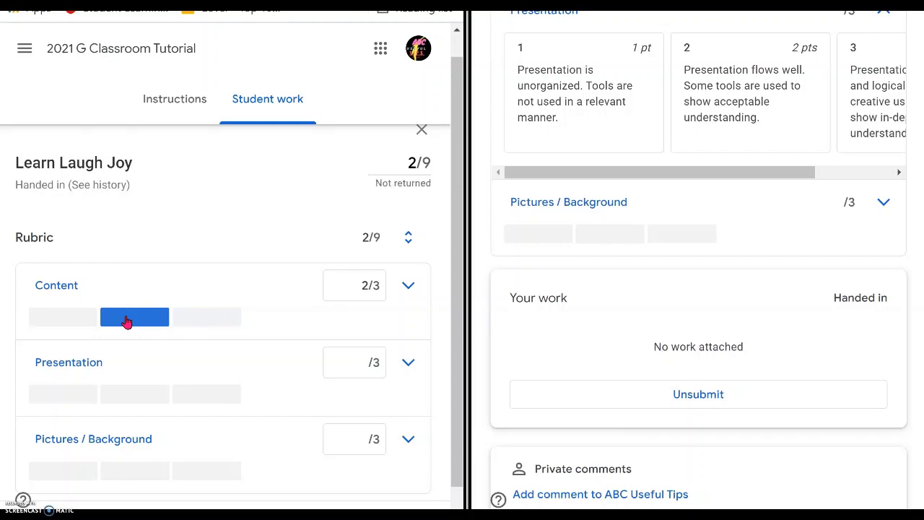
click(408, 288)
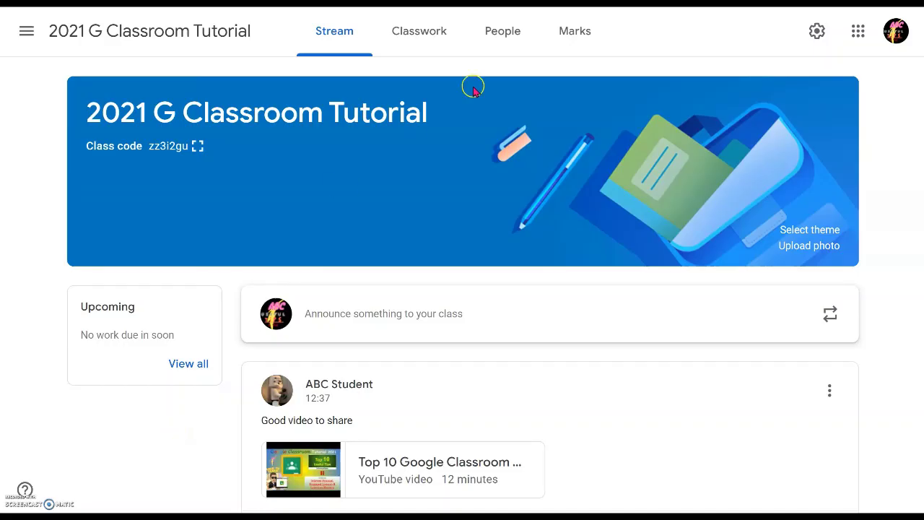
From the Classwork page, create a new blank assignment
click(427, 32)
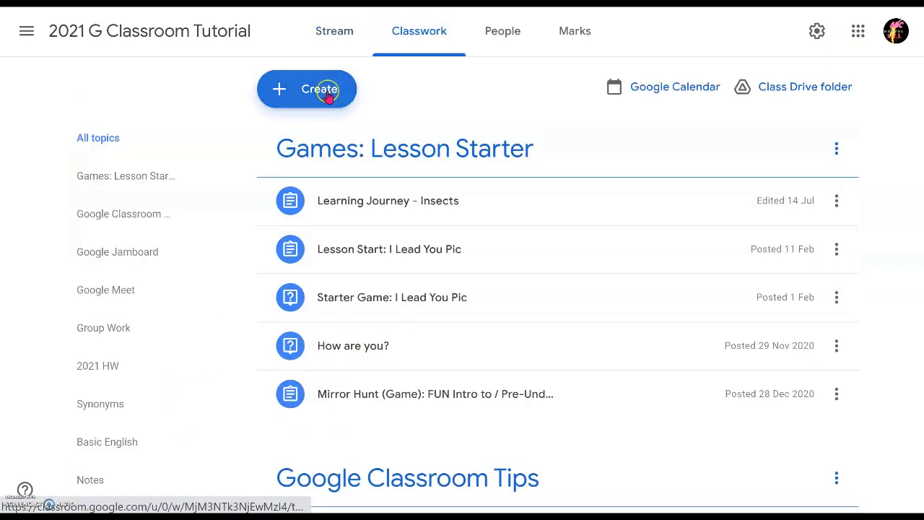
click(310, 89)
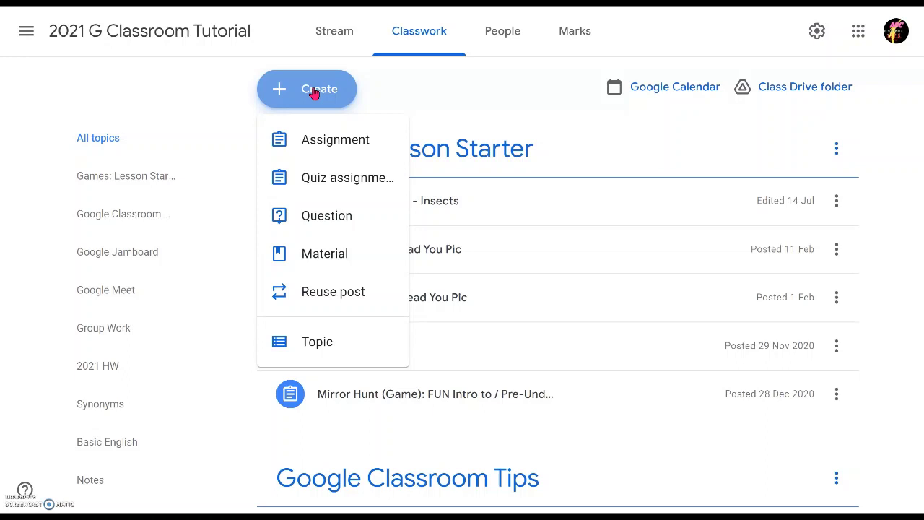
click(331, 143)
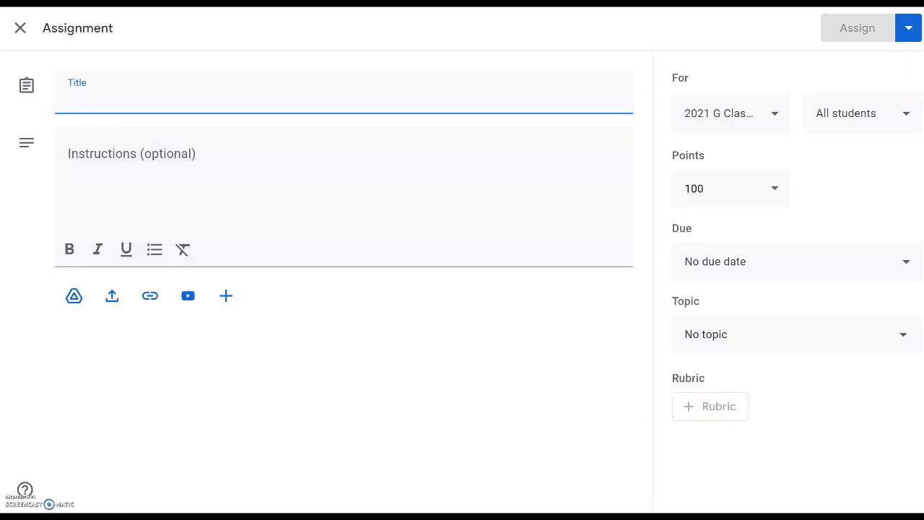
Paste 'Presentation Assignment with Rubrics' as the title and bring up the + Rubric options
click(97, 97)
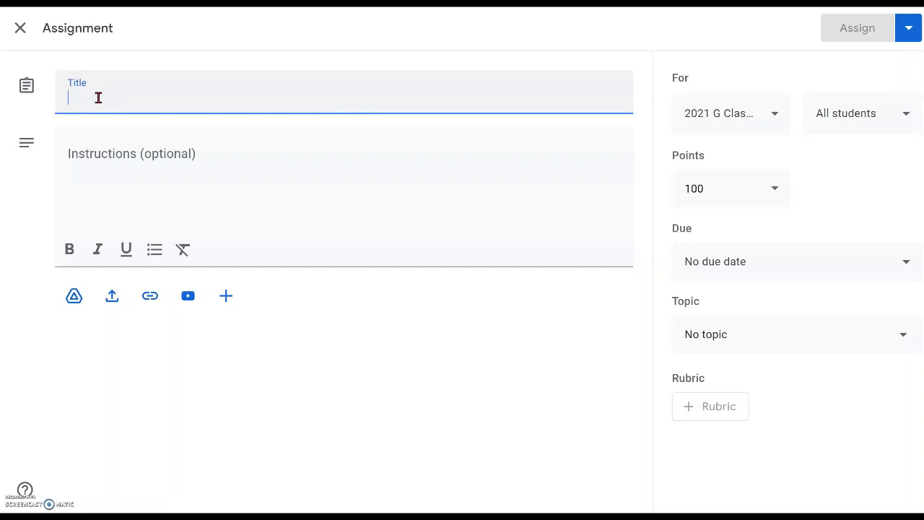
text(Presentation Assignment with Rubrics)
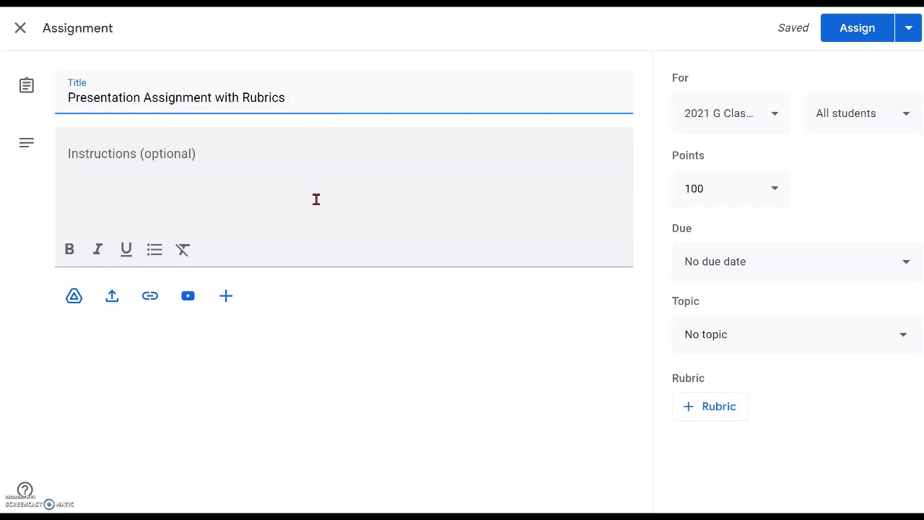
click(713, 411)
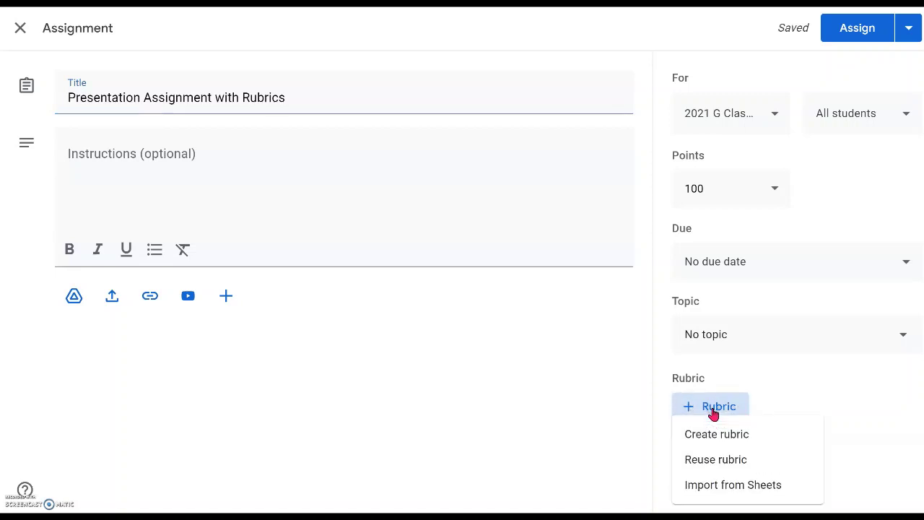
click(716, 435)
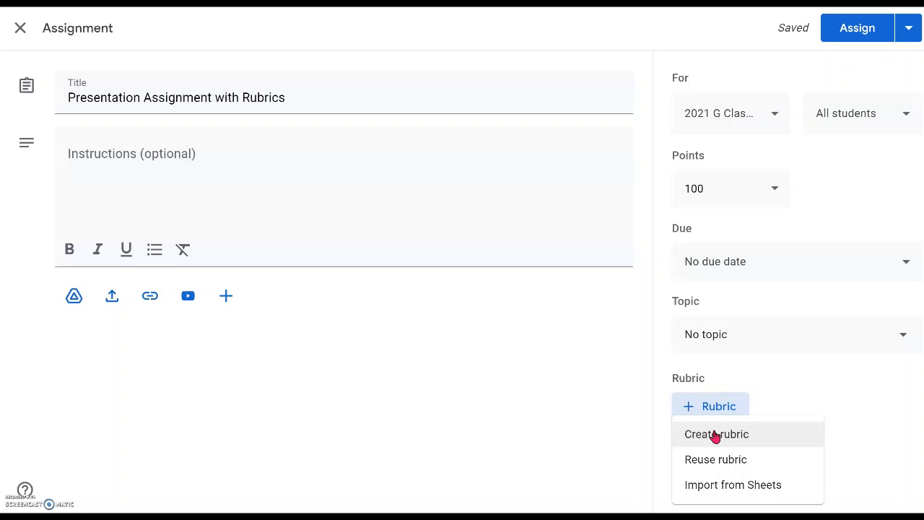
Choose Create rubric for a scored rubric and bring up the 'Rubrics for Presentation Project' Doc
click(715, 436)
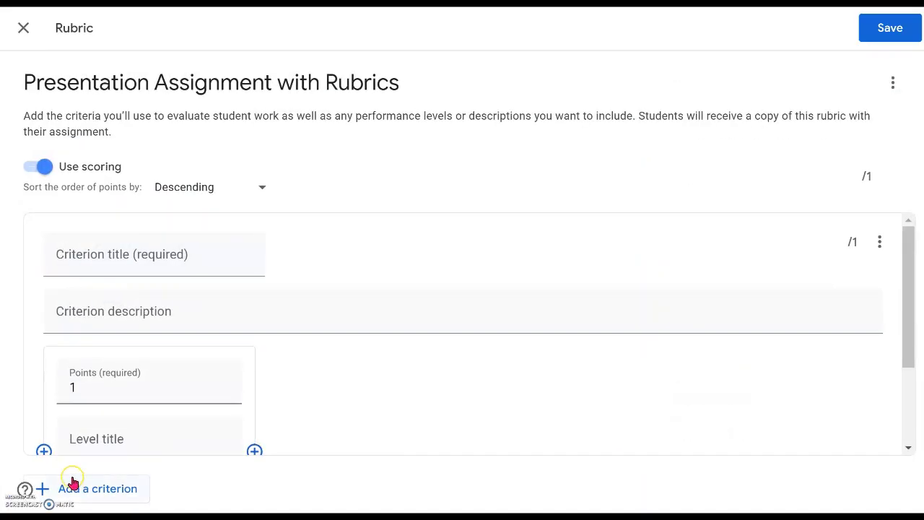
click(563, 419)
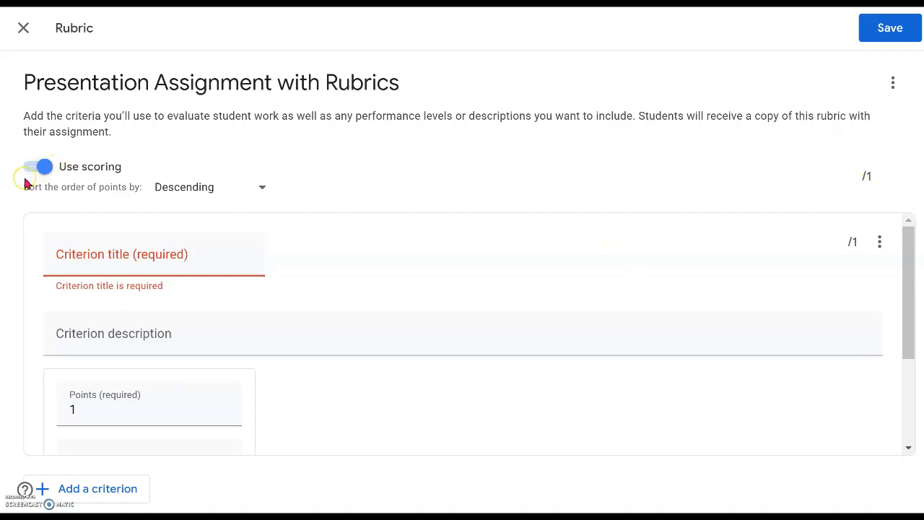
click(287, 208)
click(49, 172)
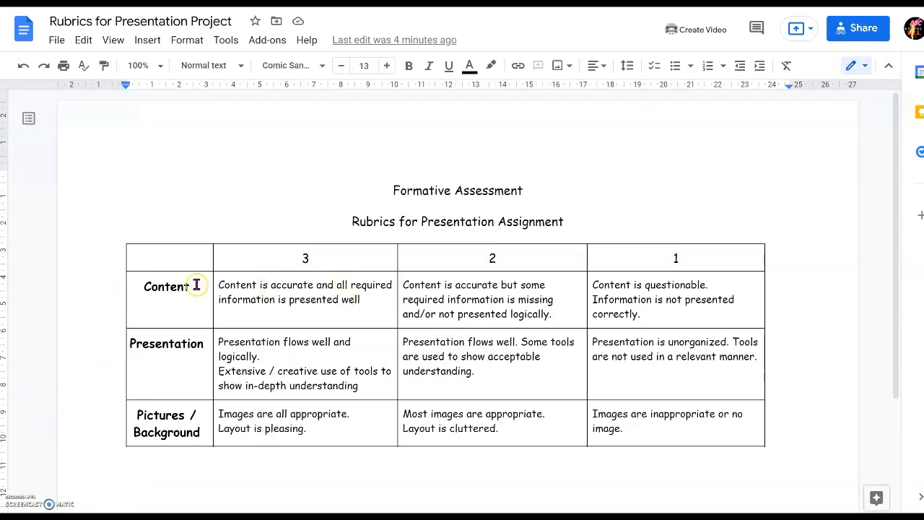
Copy 'Content' from the Docs rubric table and paste it as the criterion title
drag(194, 286, 138, 289)
key(ctrl+c)
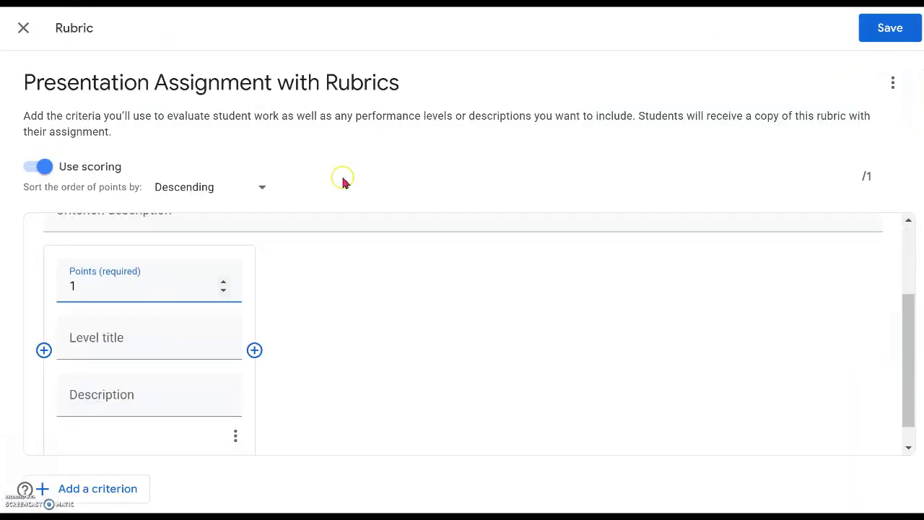
scroll(130, 260, up, 3)
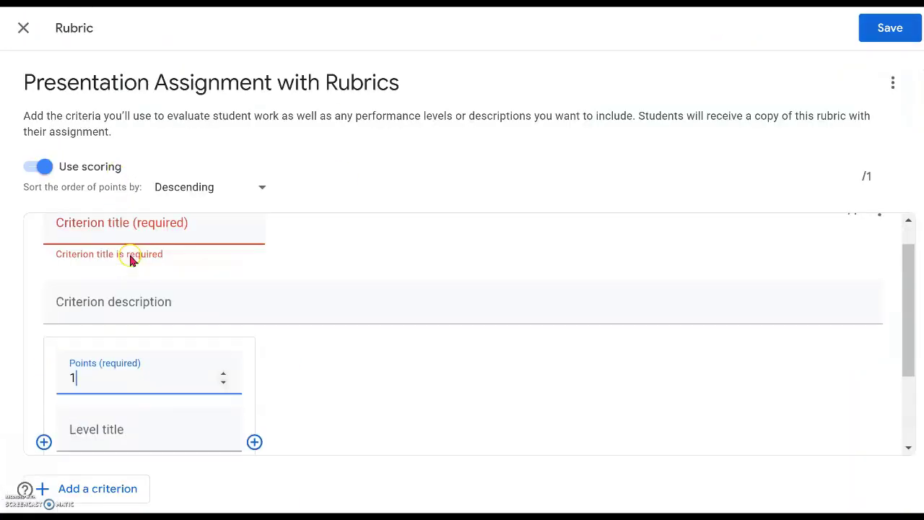
click(129, 253)
key(ctrl+v)
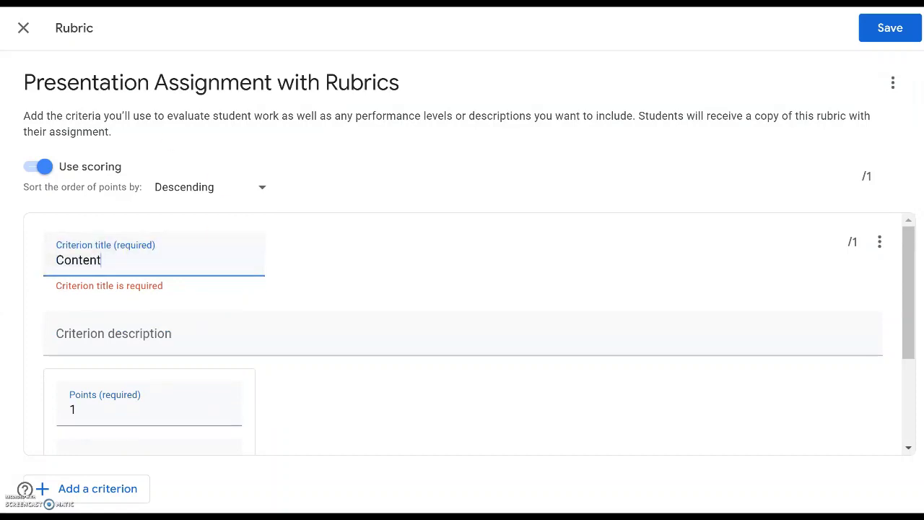
Select the Content level 1 description in the Doc and return to Classroom
key(ctrl+Tab)
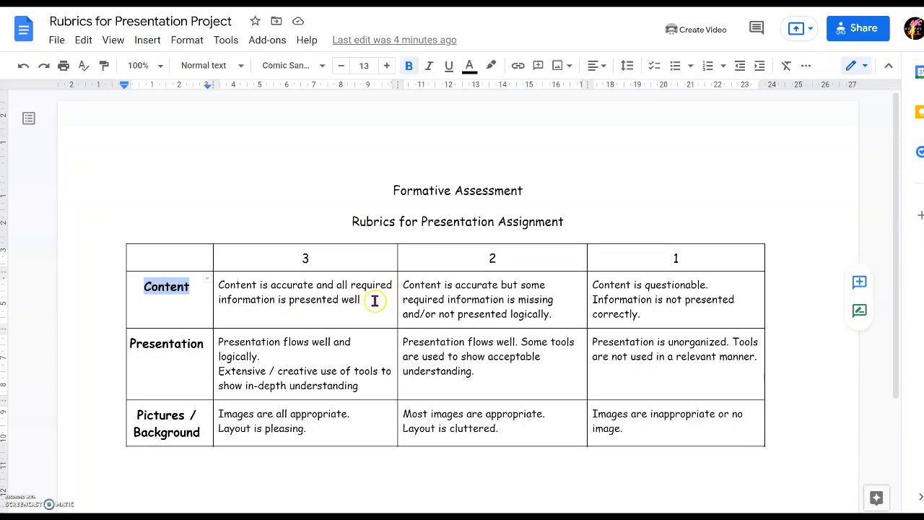
click(374, 300)
drag(654, 315, 594, 287)
key(ctrl+c)
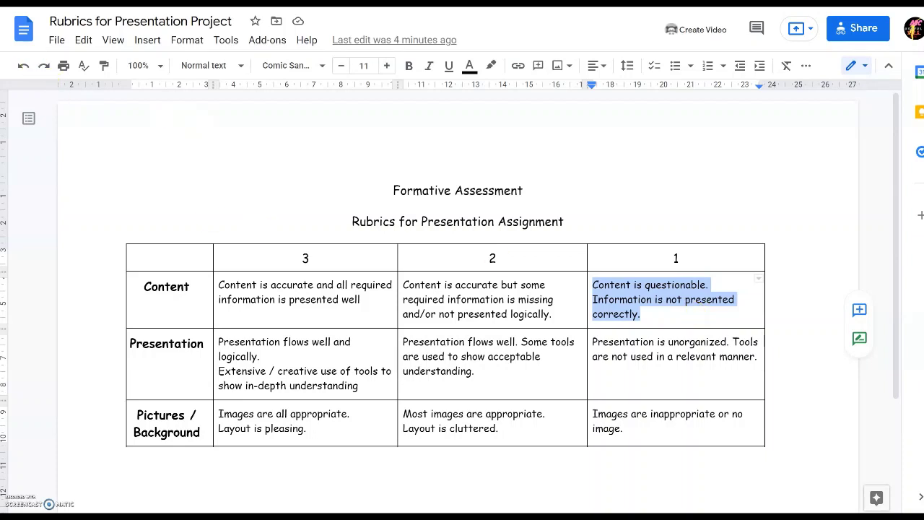
key(ctrl+Tab)
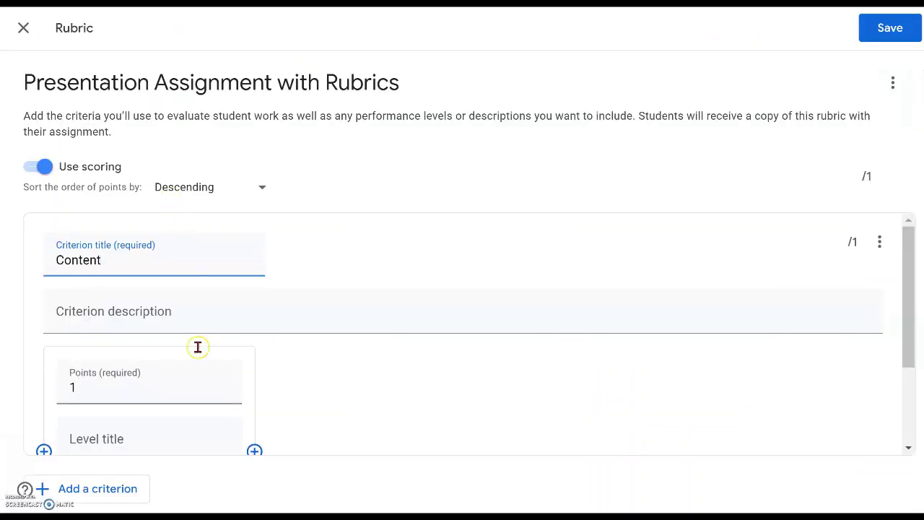
Title the 1-point Content level '1' and paste its questionable-content description
scroll(177, 404, down, 1)
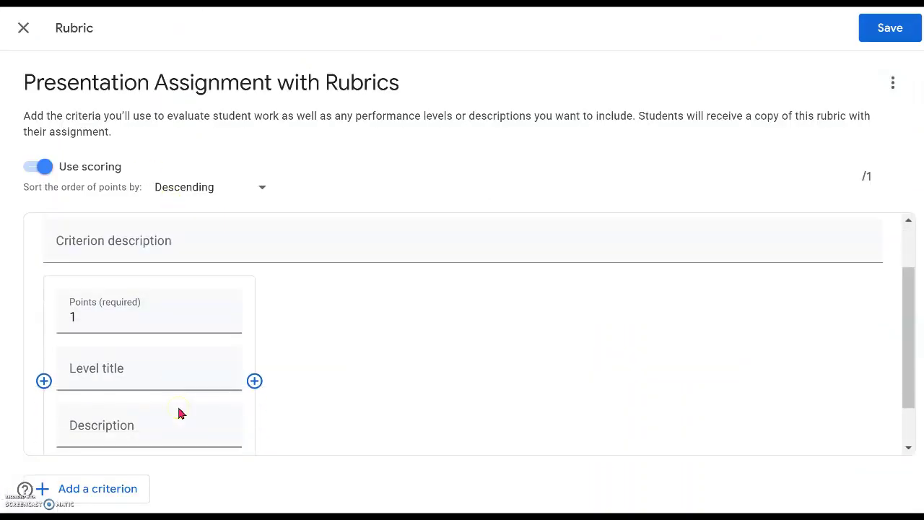
click(152, 366)
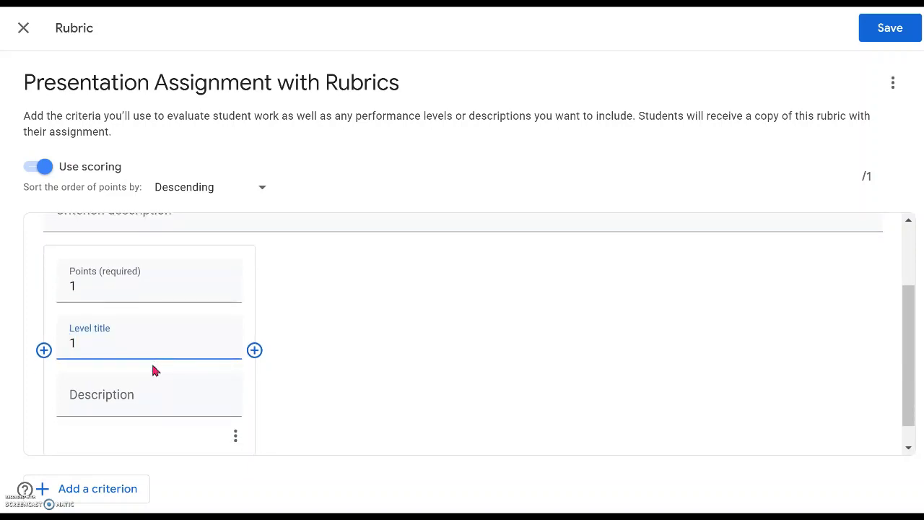
click(138, 410)
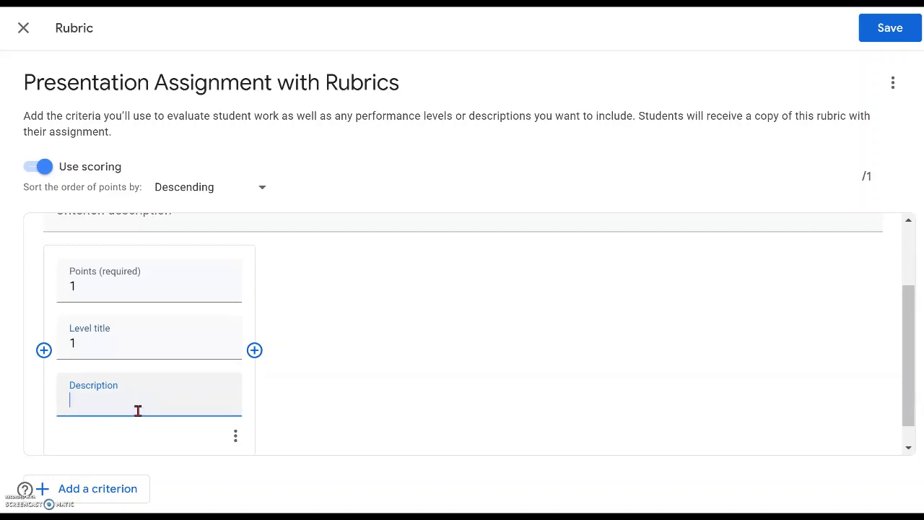
key(ctrl+v)
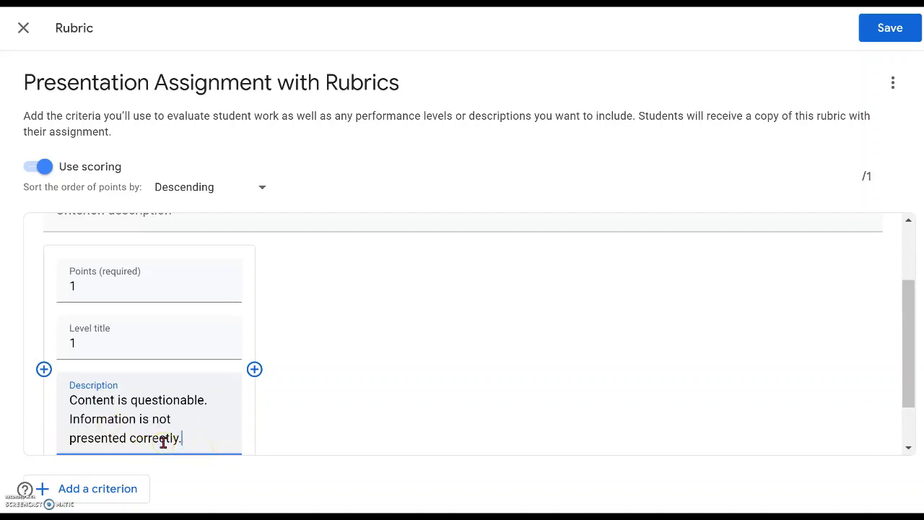
scroll(163, 440, up, 1)
click(133, 326)
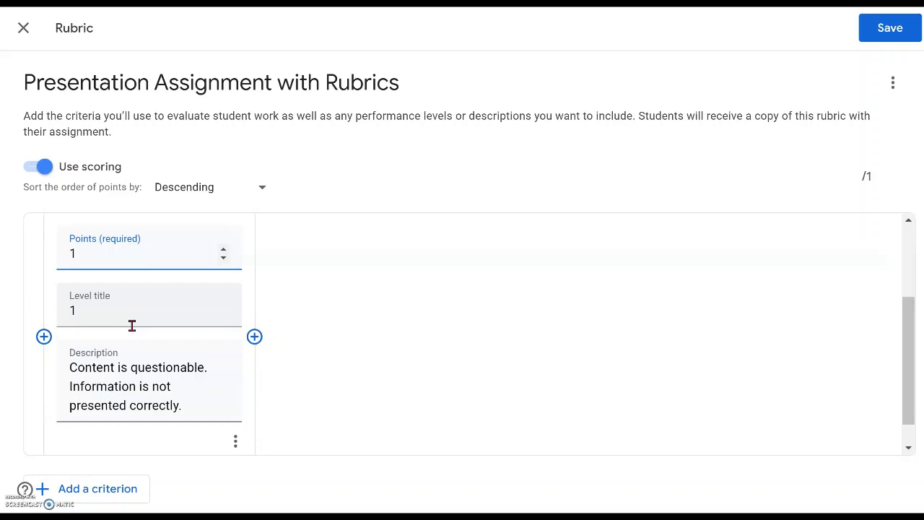
Select the 2-point Content description in the Doc and bring it back to Classroom
scroll(177, 298, up, 1)
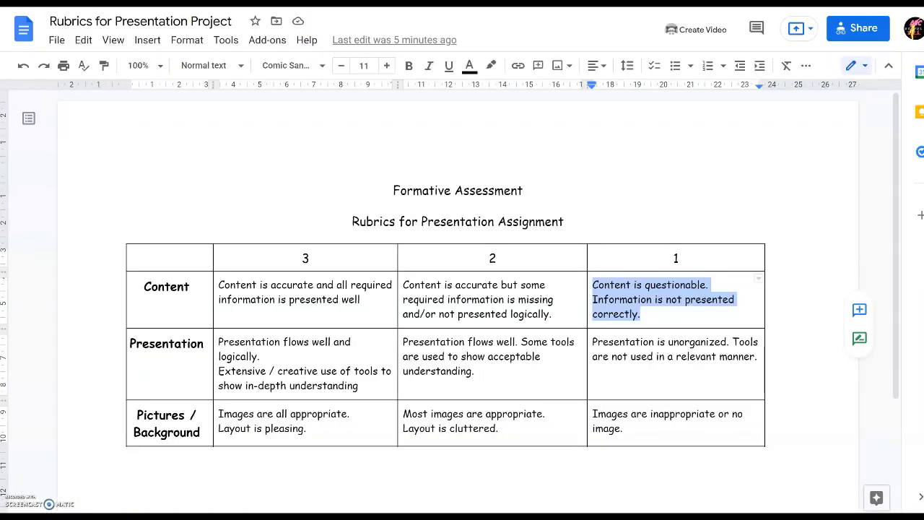
click(555, 313)
drag(555, 312, 402, 284)
key(ctrl+c)
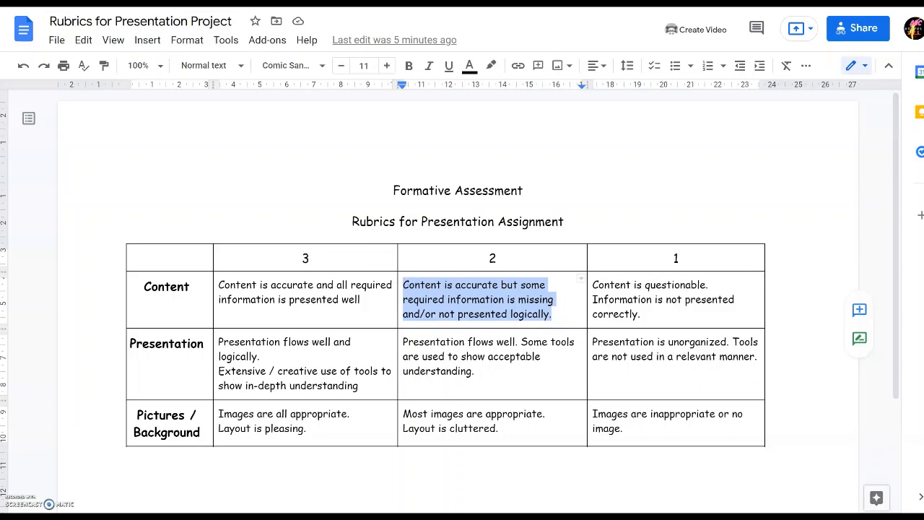
key(ctrl+Tab)
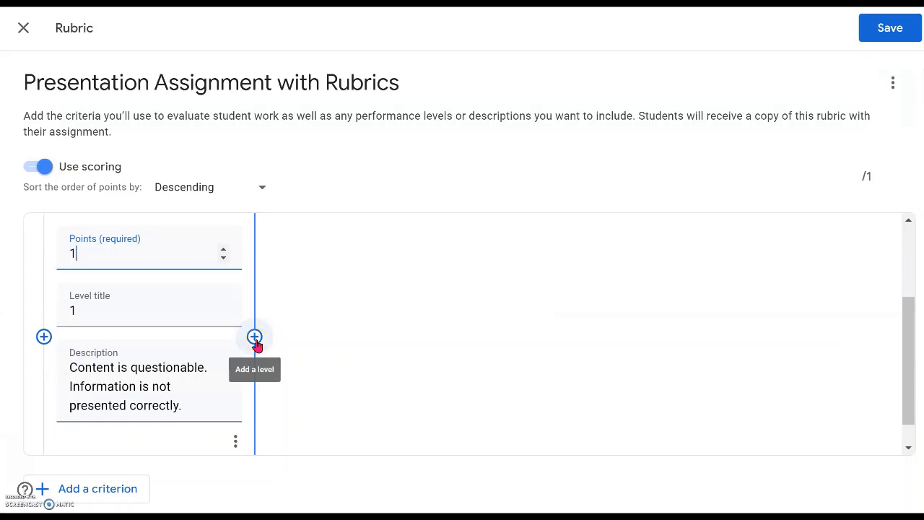
Add a second level to Content and sort the points in ascending order
click(255, 338)
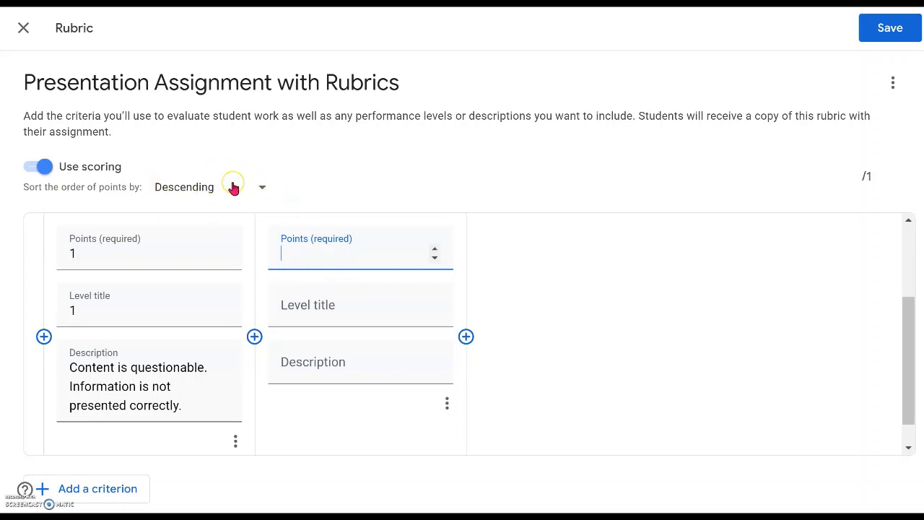
click(210, 196)
click(262, 189)
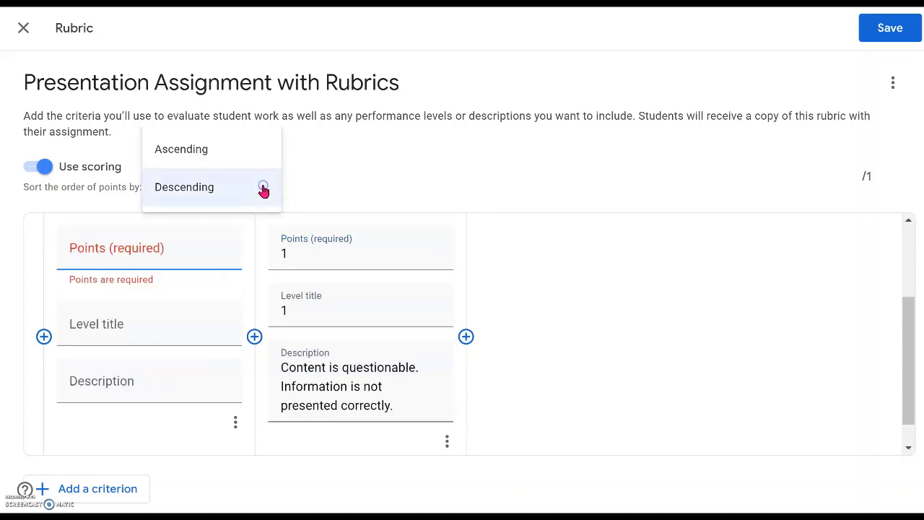
click(216, 156)
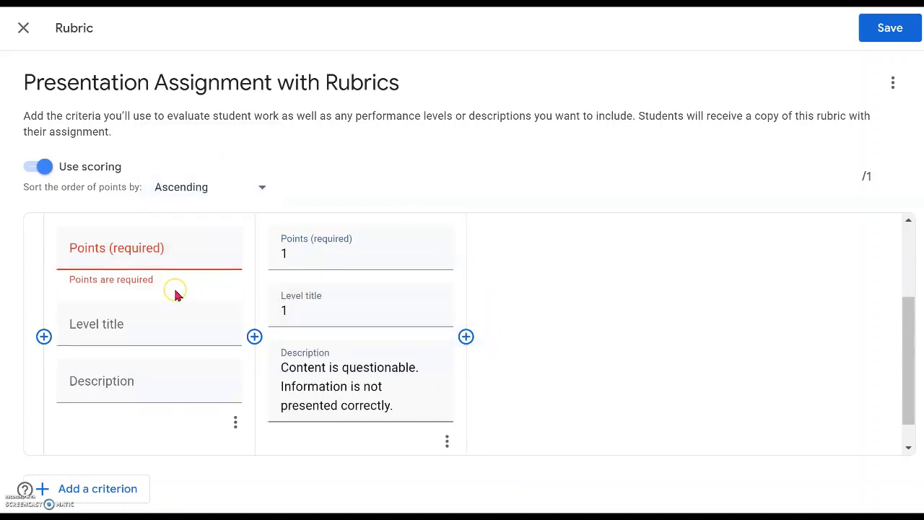
Set the new level to 2 points, titled '2', with the pasted 2-point description
click(139, 247)
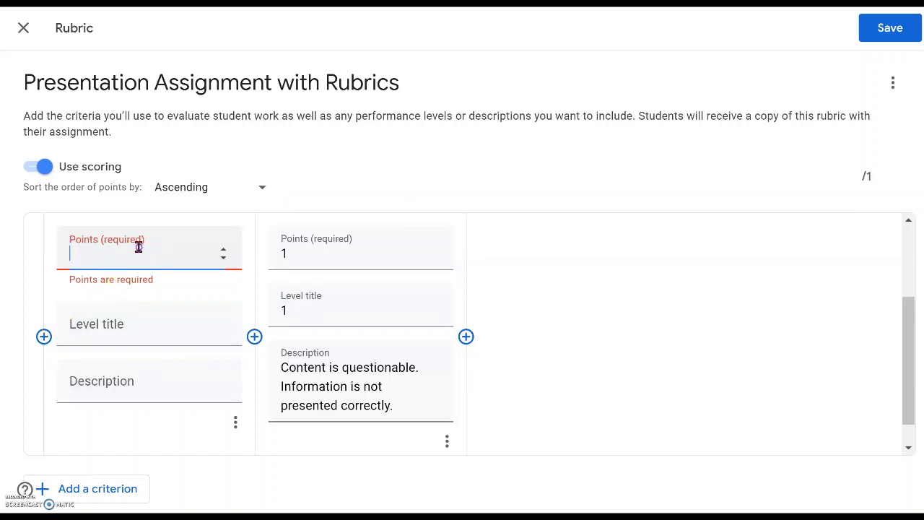
click(223, 250)
click(223, 249)
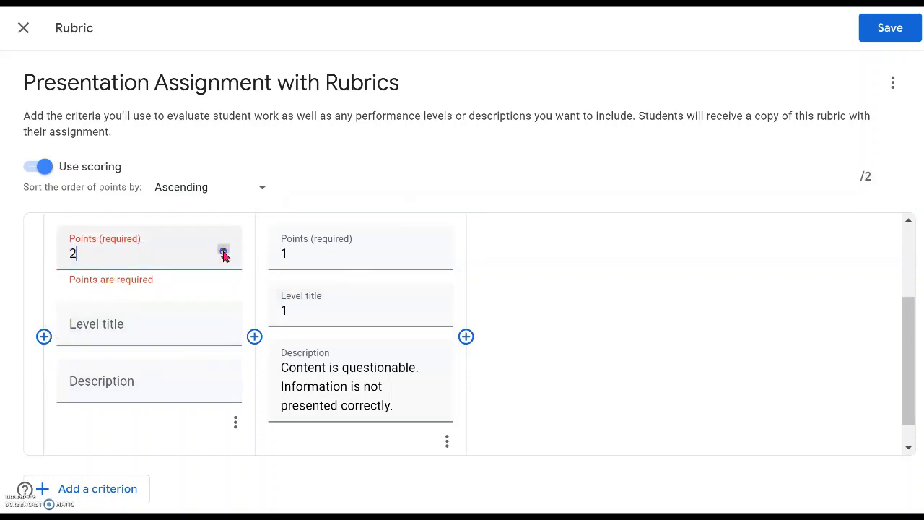
click(157, 334)
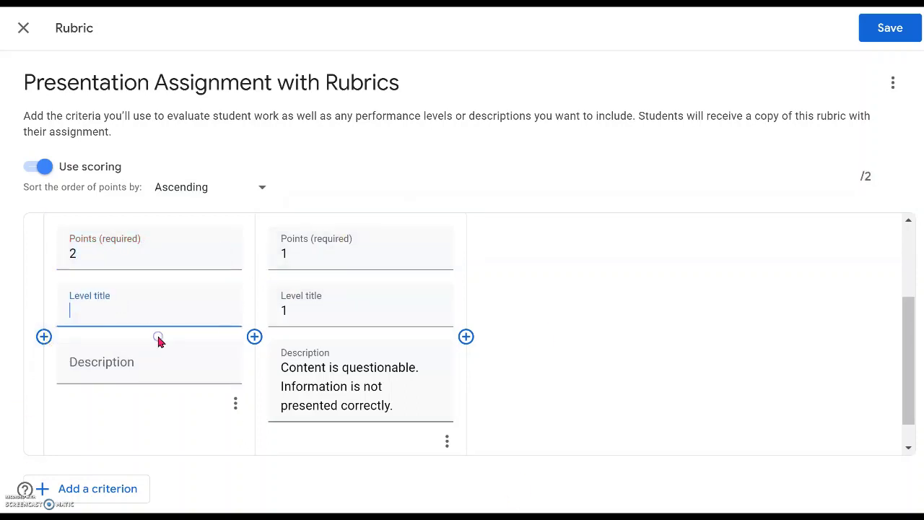
text(2)
click(134, 375)
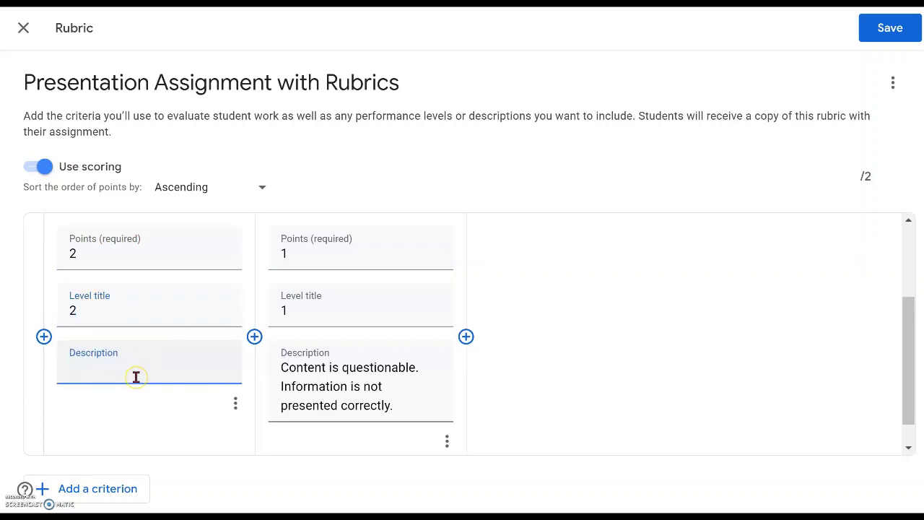
key(ctrl+v)
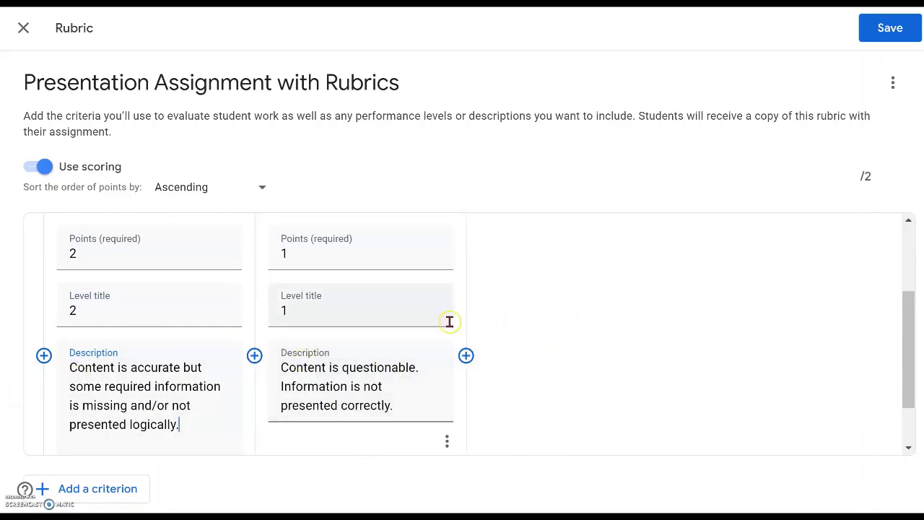
Add a third level worth 3 points, titled '3', with the 3-point Content description
click(467, 356)
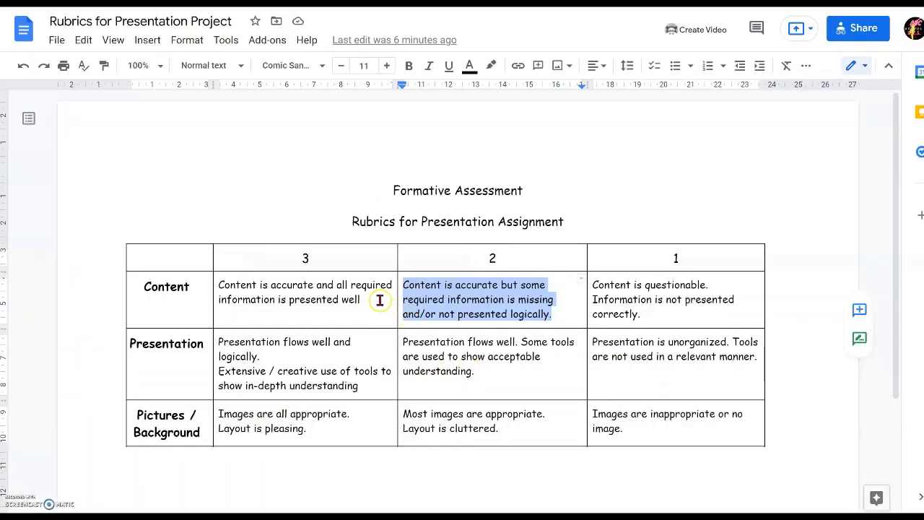
drag(378, 299, 221, 286)
key(ctrl+c)
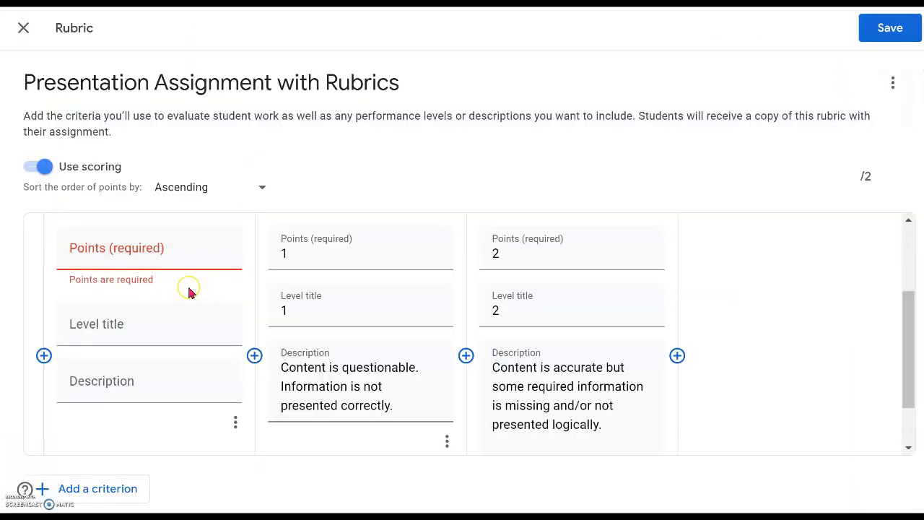
click(135, 380)
key(ctrl+v)
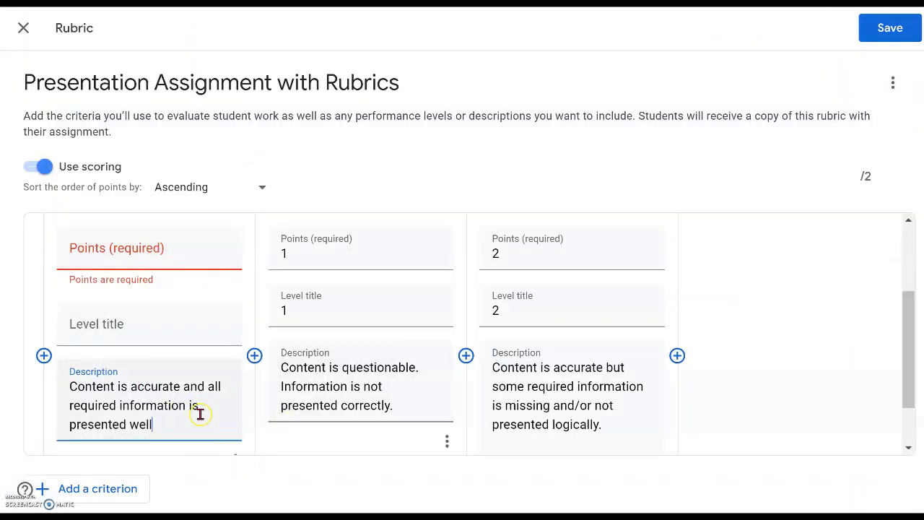
click(224, 249)
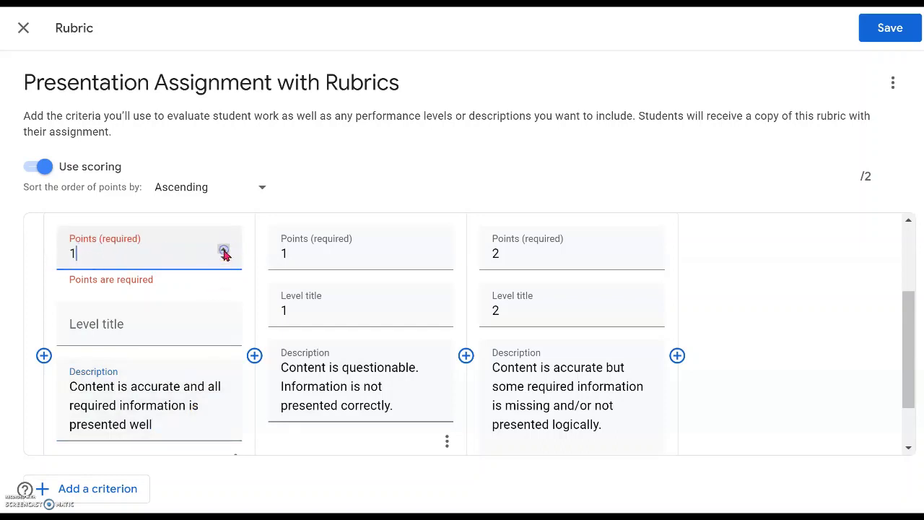
click(223, 249)
click(223, 249)
click(139, 335)
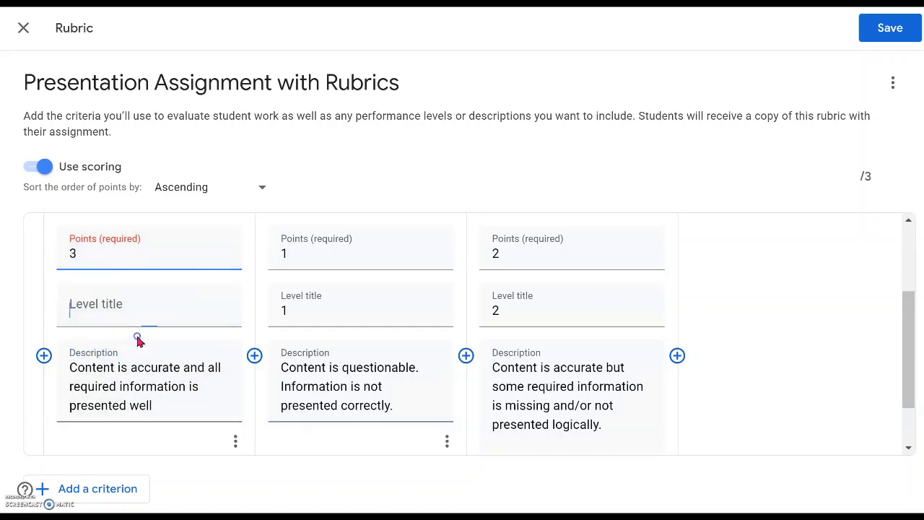
text(3)
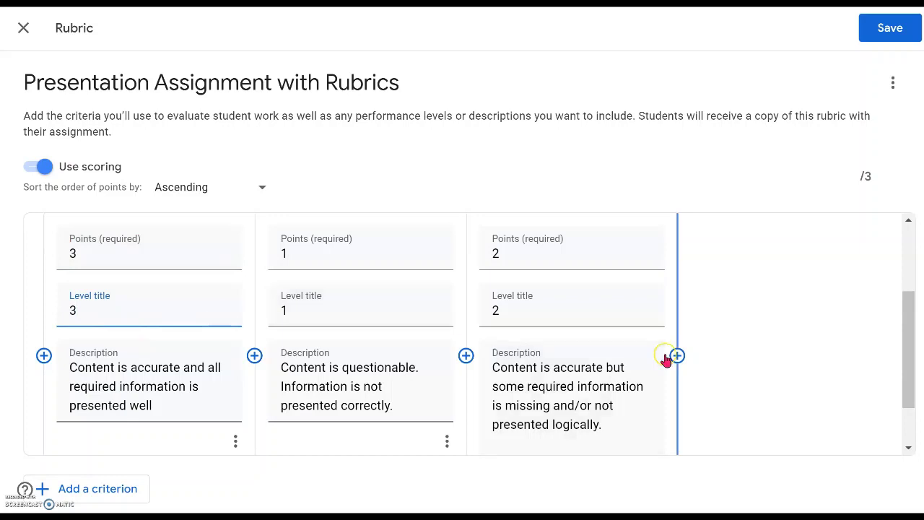
click(778, 409)
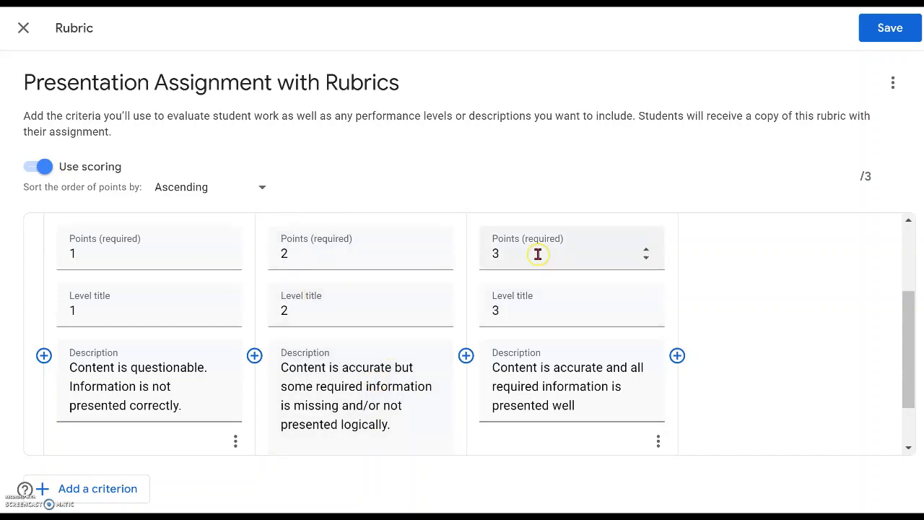
Review the three ascending Content levels and go back to the Google Docs rubric
scroll(593, 326, down, 1)
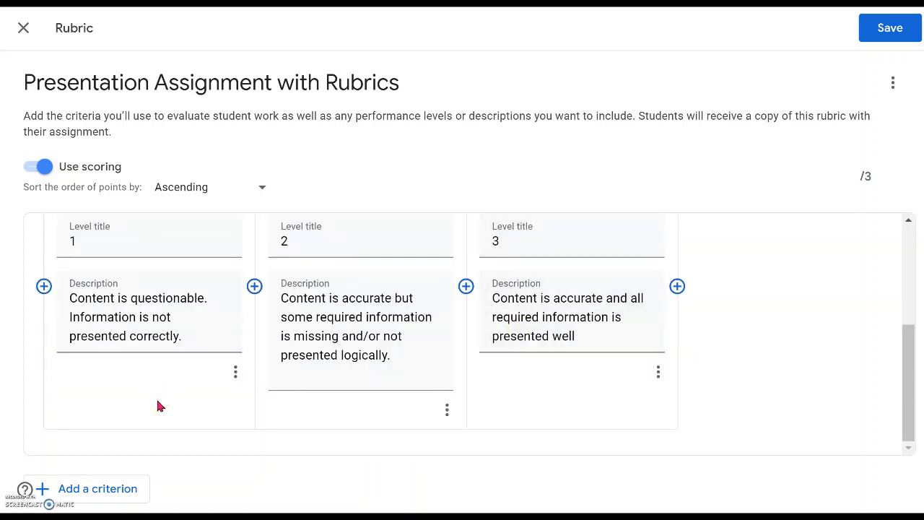
scroll(159, 406, up, 2)
scroll(159, 405, down, 2)
key(ctrl+Tab)
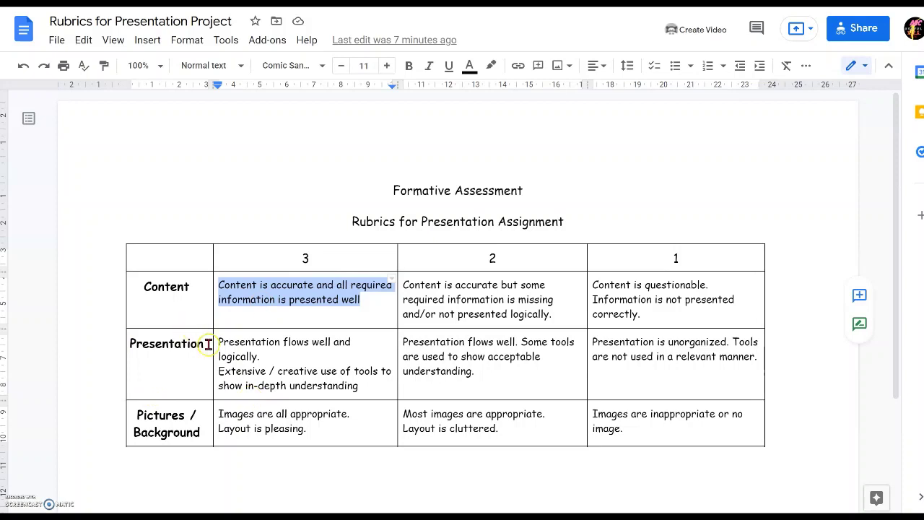
Select the Presentation row heading in the Doc and return to the Classroom rubric editor
drag(204, 344, 130, 344)
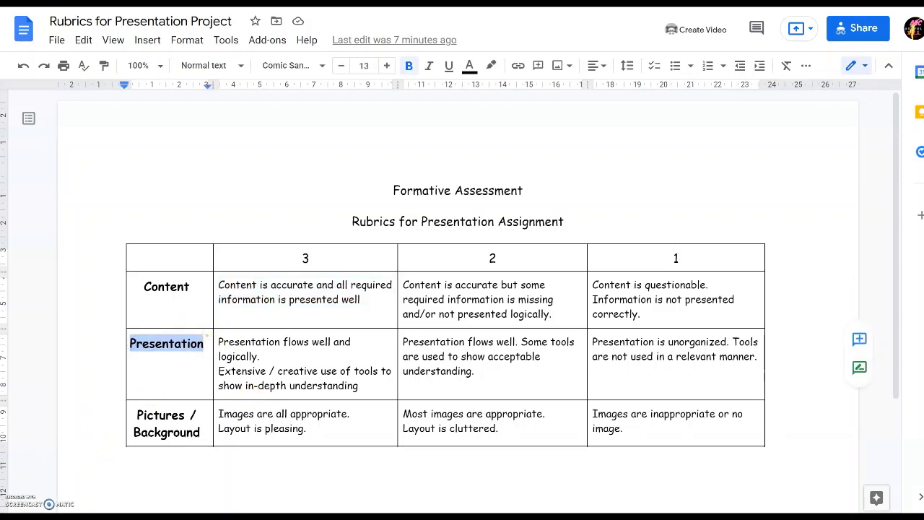
key(ctrl+shift+Tab)
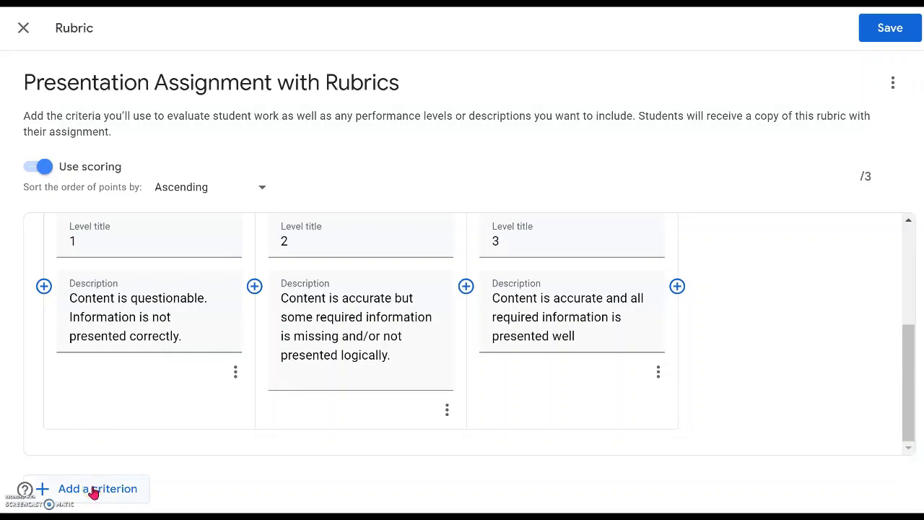
Add a second rubric criterion titled 'Presentation'
click(94, 490)
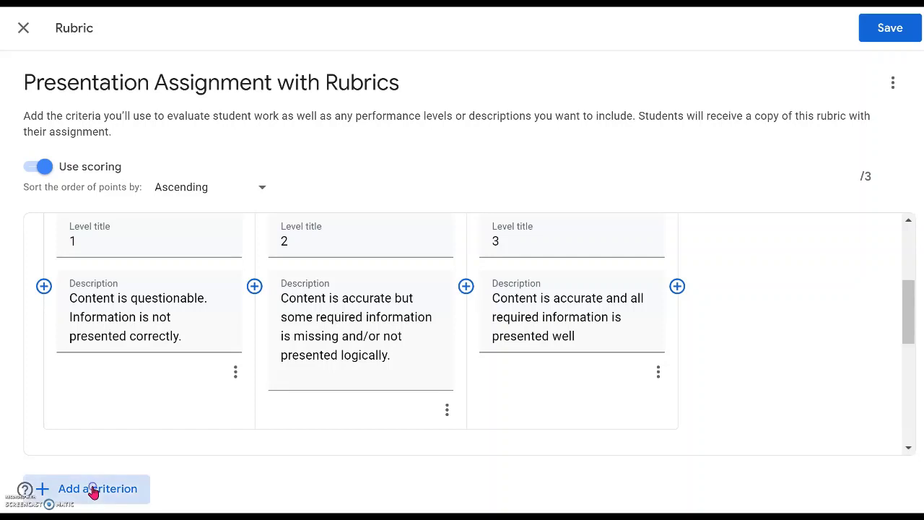
scroll(185, 315, up, 2)
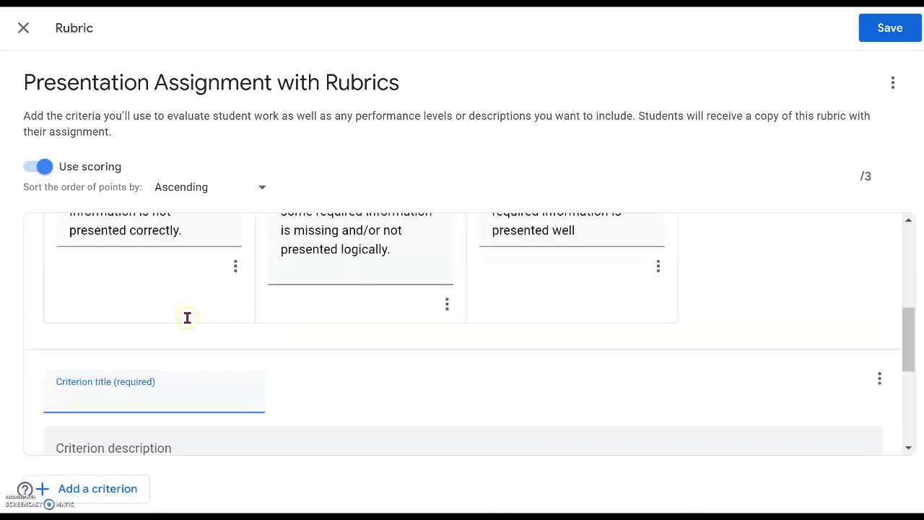
scroll(187, 318, down, 2)
click(153, 263)
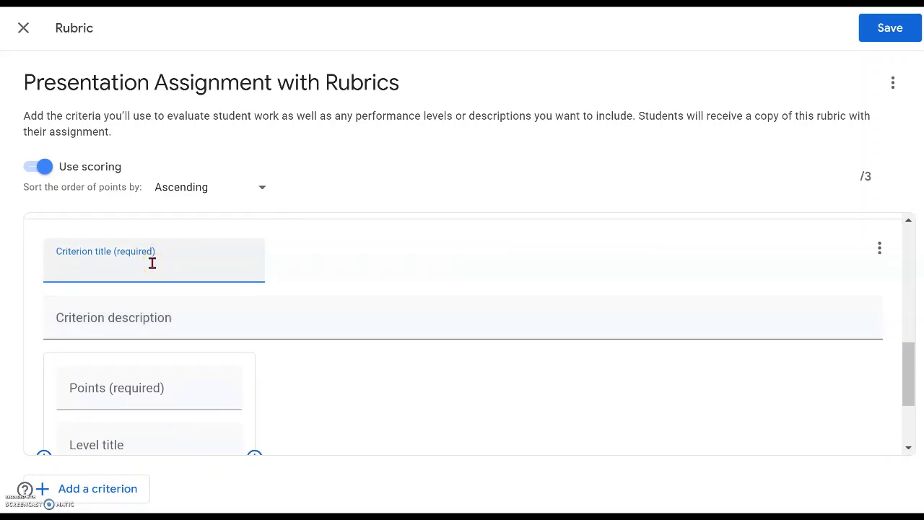
text(Presentation)
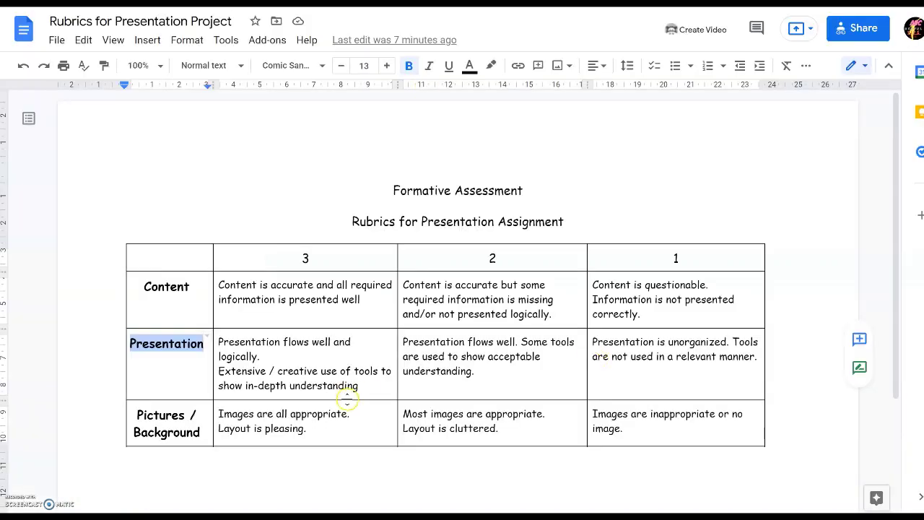
Give Presentation a level titled 1, worth 1 point, for unorganized presentation, and add a second level
click(761, 361)
drag(761, 361, 592, 340)
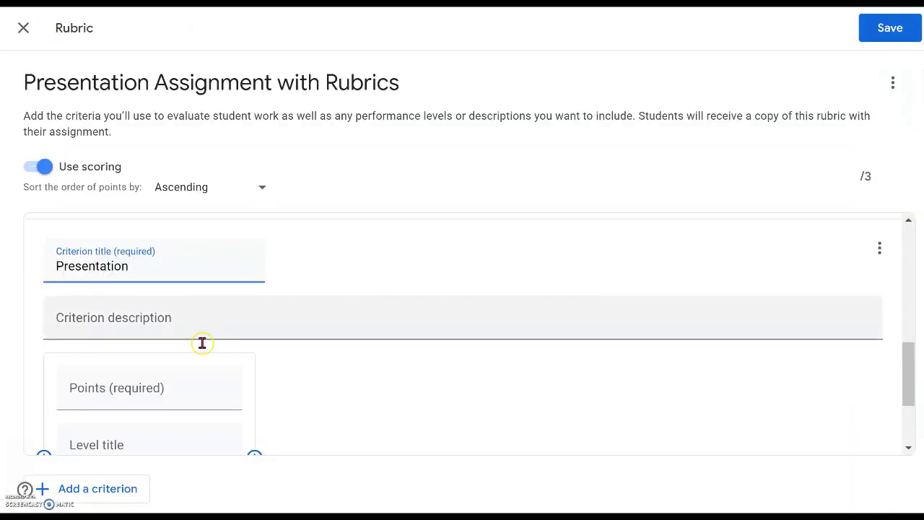
scroll(151, 373, down, 3)
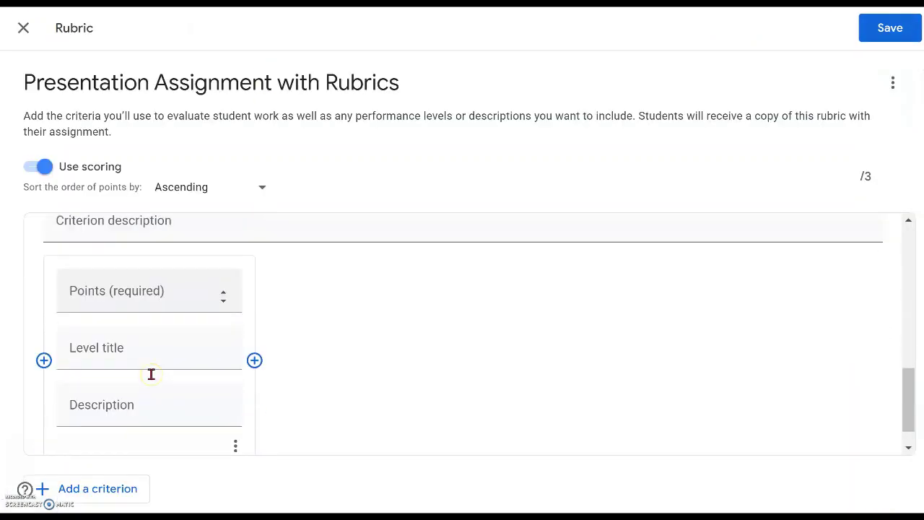
click(137, 402)
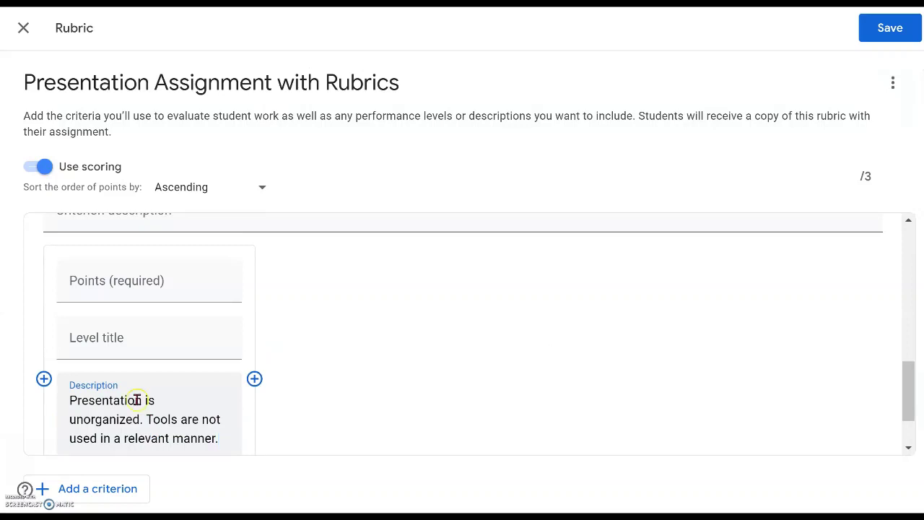
click(138, 335)
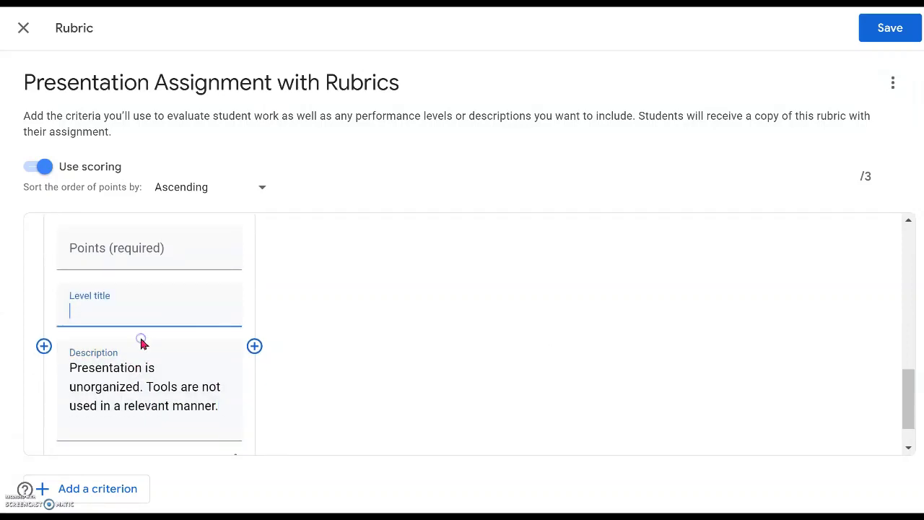
click(155, 246)
click(225, 251)
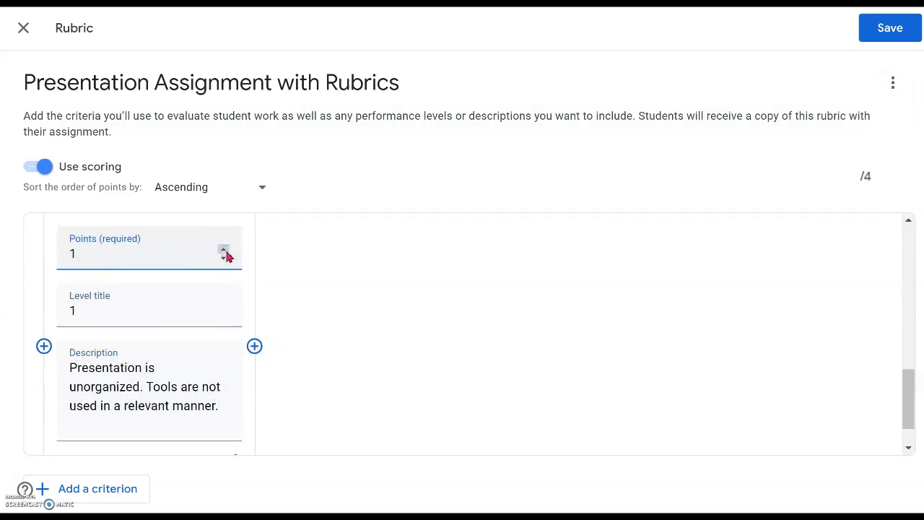
click(255, 347)
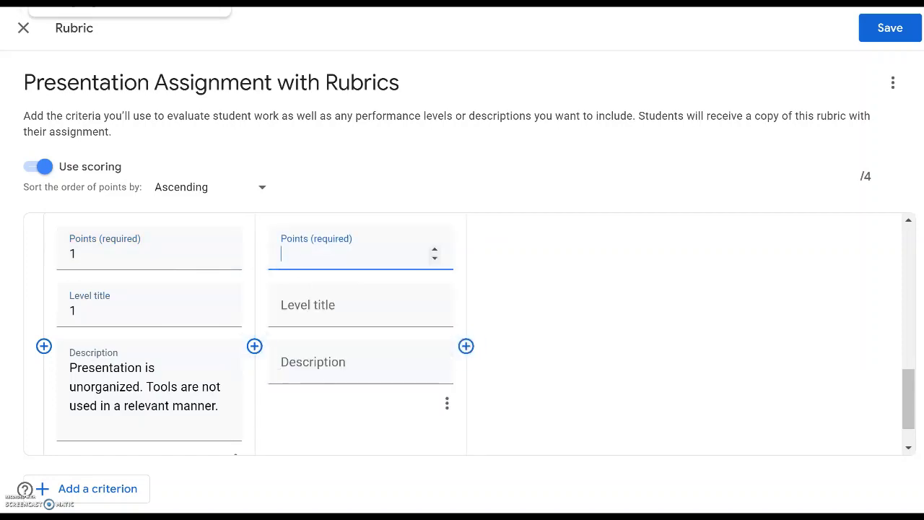
click(94, 3)
drag(496, 375, 403, 348)
key(ctrl+c)
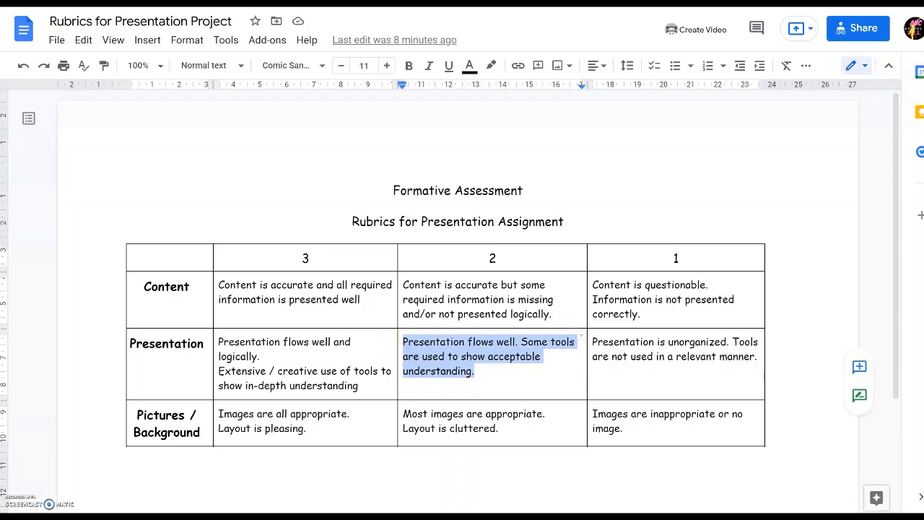
Fill the second Presentation level with its pasted description and 2 points, then add a third level
click(79, 4)
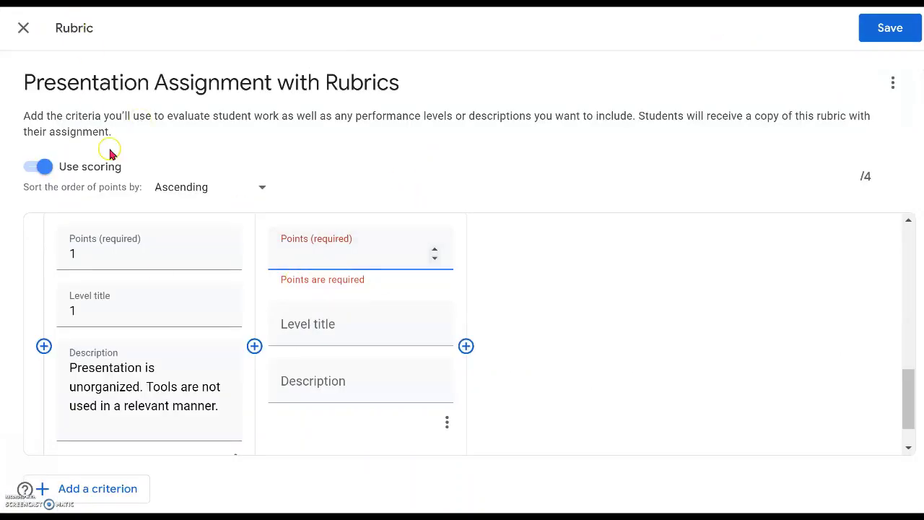
click(331, 386)
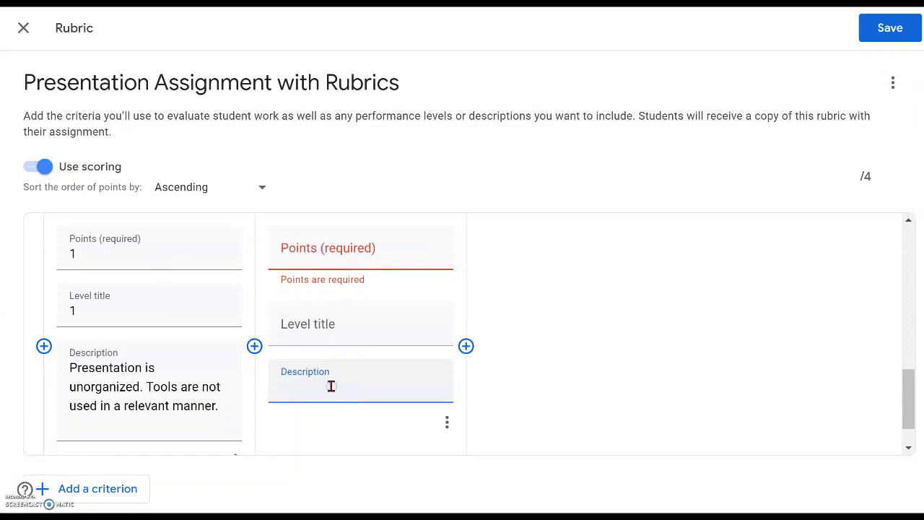
key(ctrl+v)
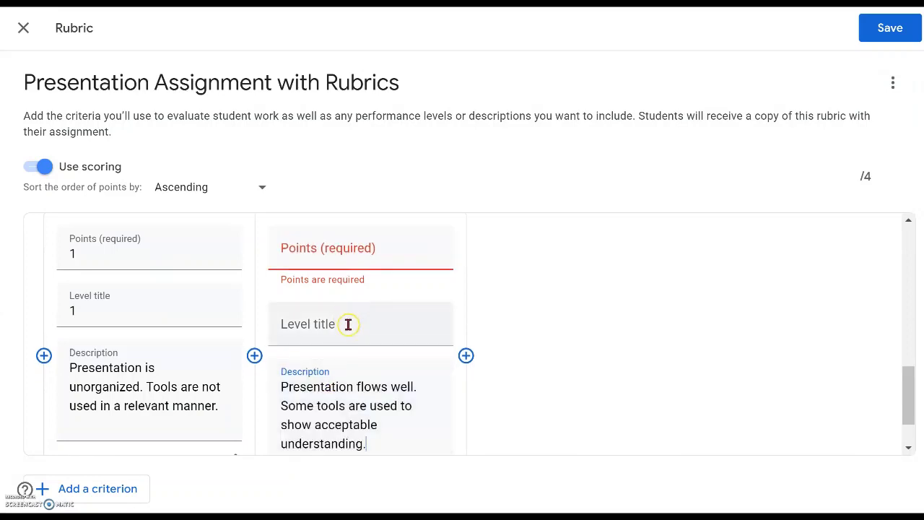
click(345, 332)
click(346, 250)
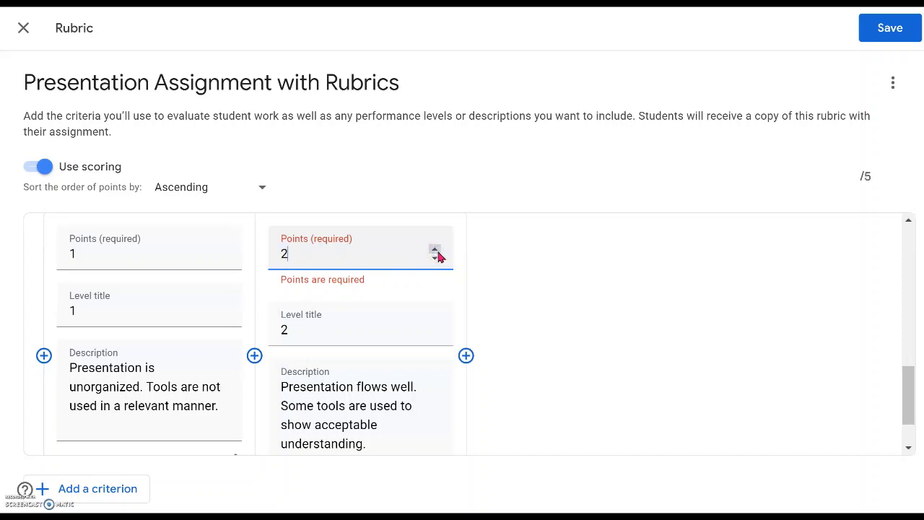
click(465, 355)
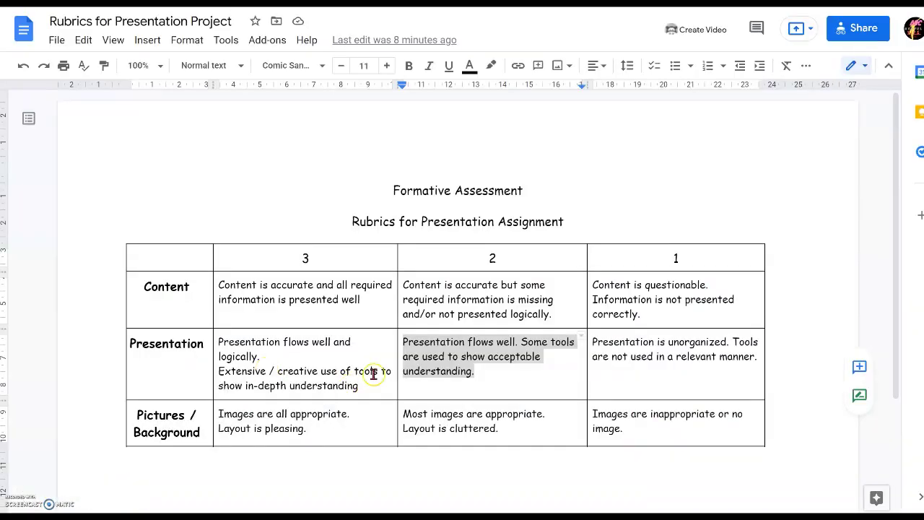
Fill the third Presentation level with its 3-point description and 3 points
drag(373, 370, 219, 341)
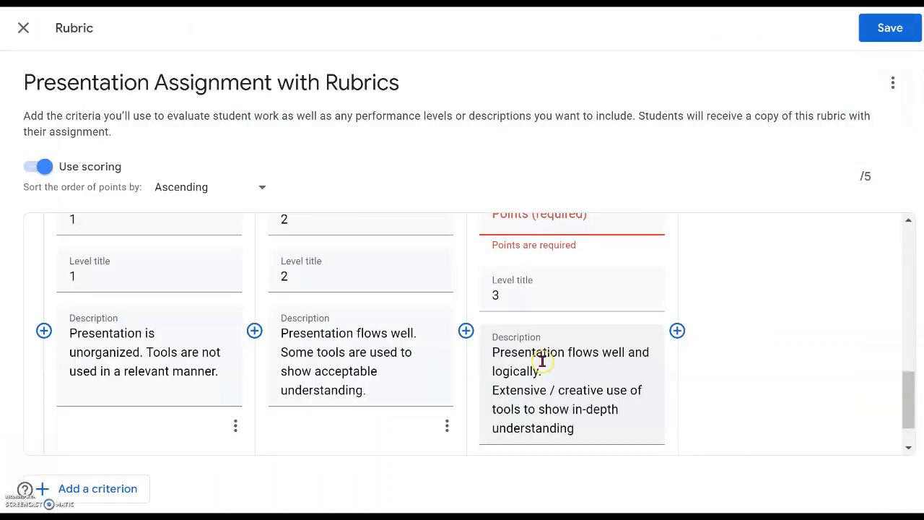
scroll(542, 361, up, 1)
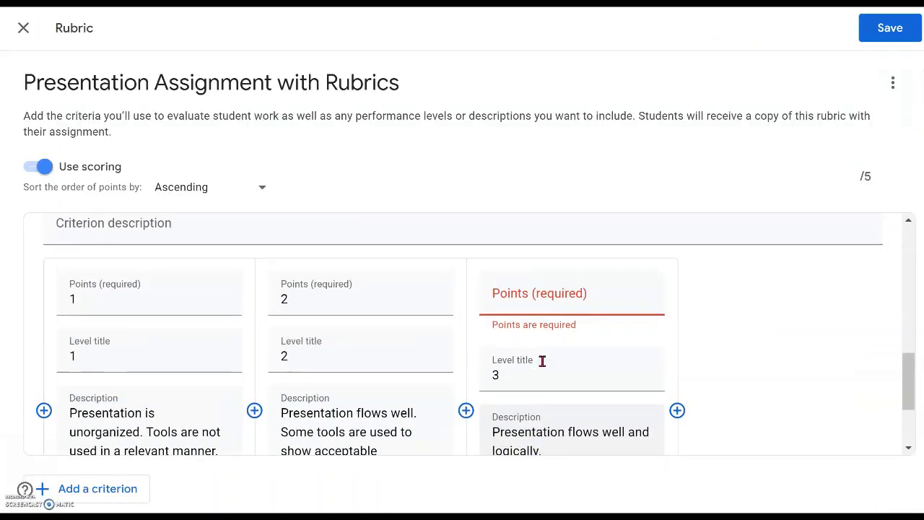
click(519, 302)
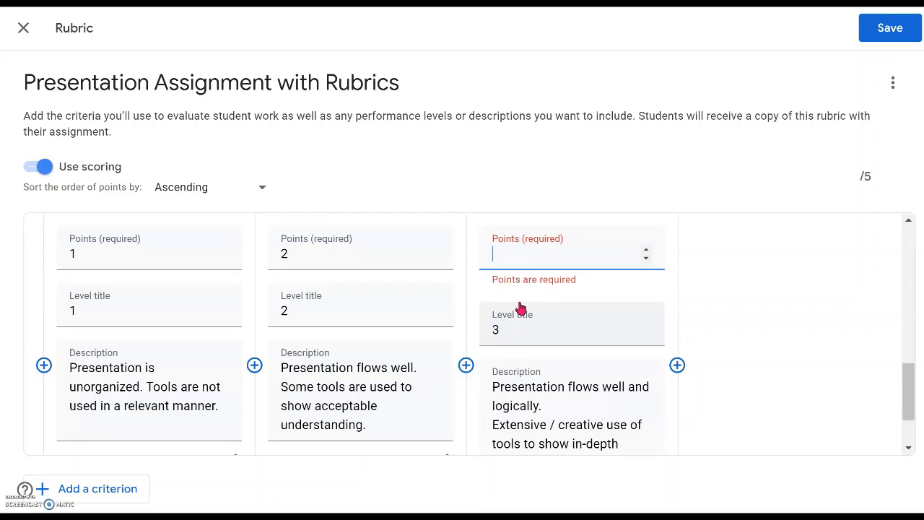
click(519, 258)
scroll(183, 409, down, 2)
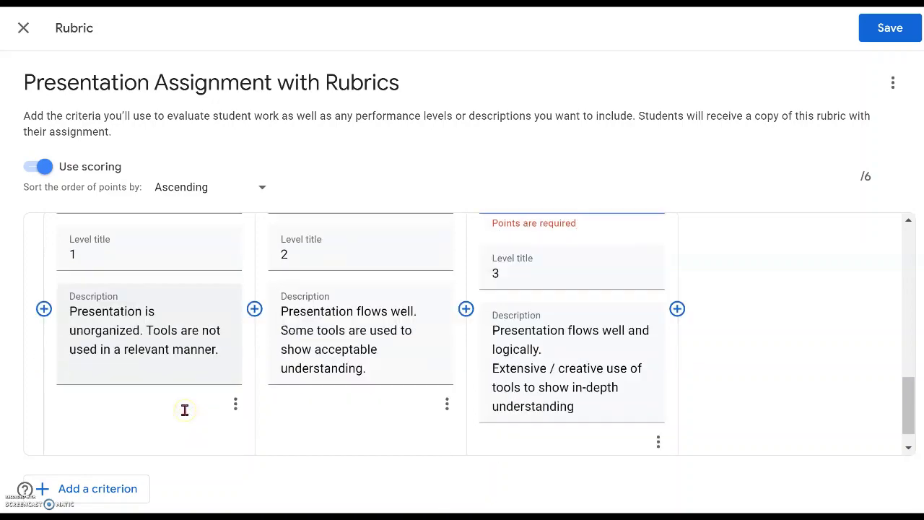
click(112, 444)
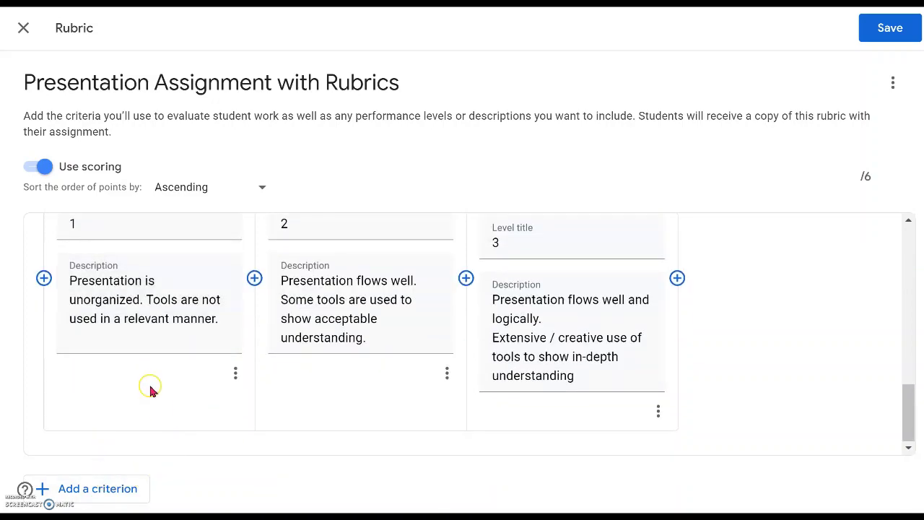
Add a third, empty criterion to the rubric for Pictures / Background
key(ctrl+Tab)
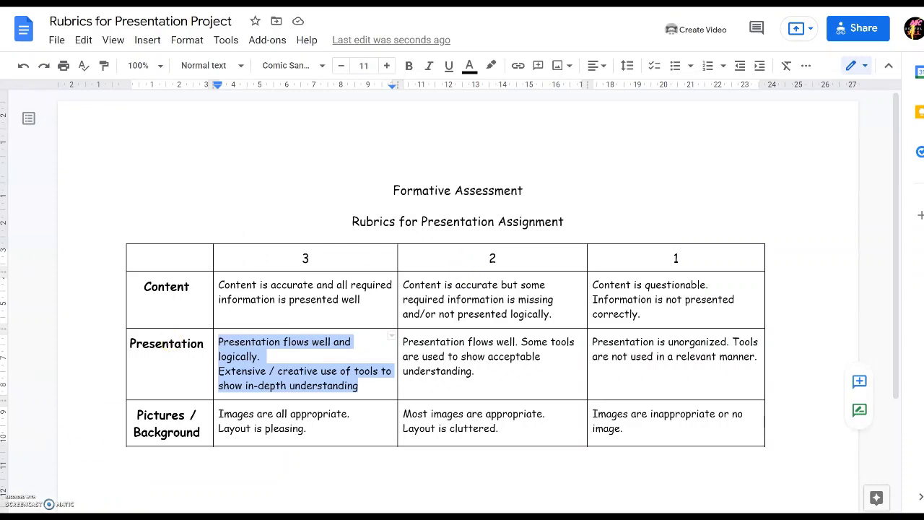
key(ctrl+Tab)
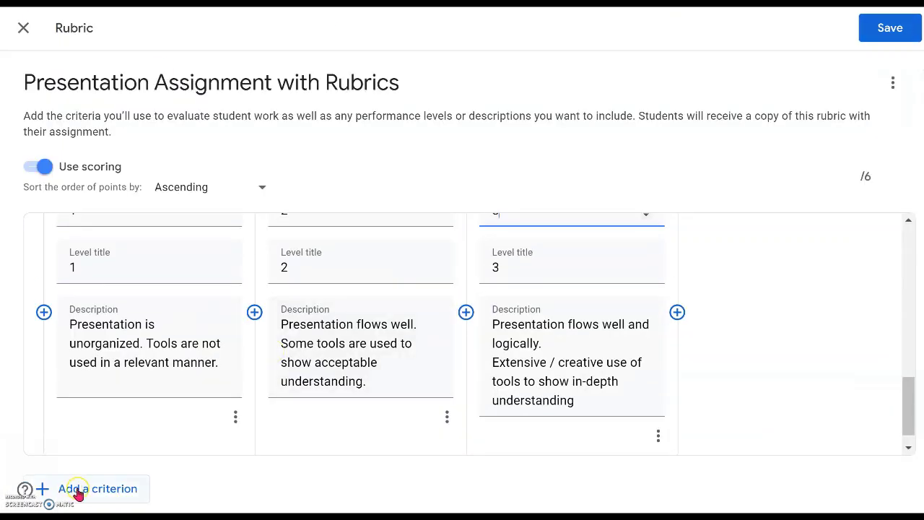
click(79, 490)
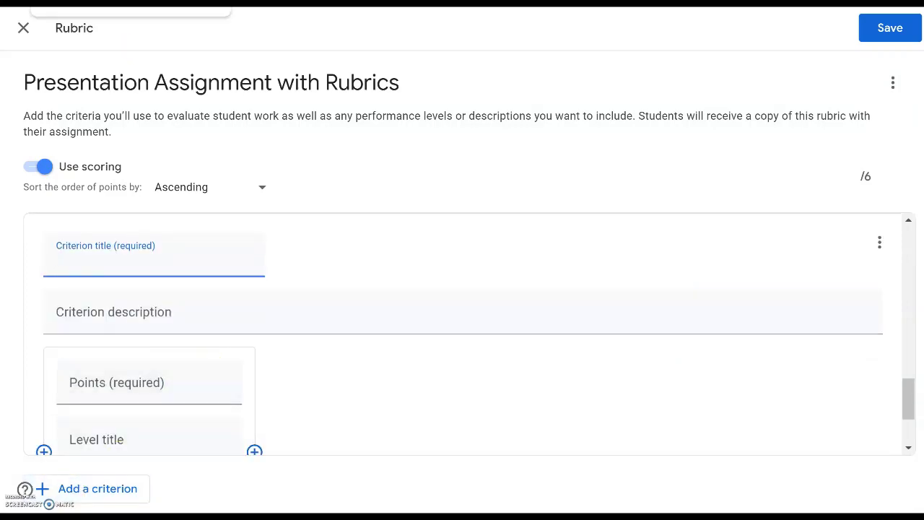
key(ctrl+Tab)
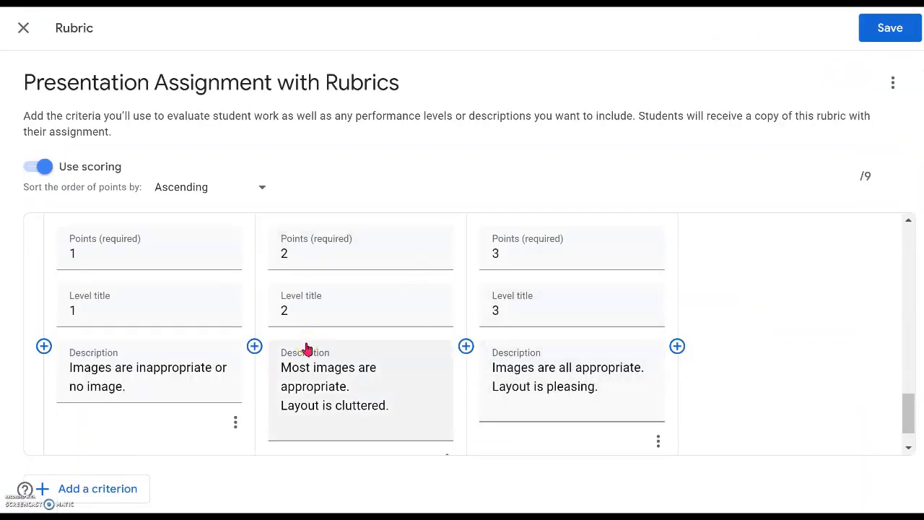
scroll(307, 349, up, 1)
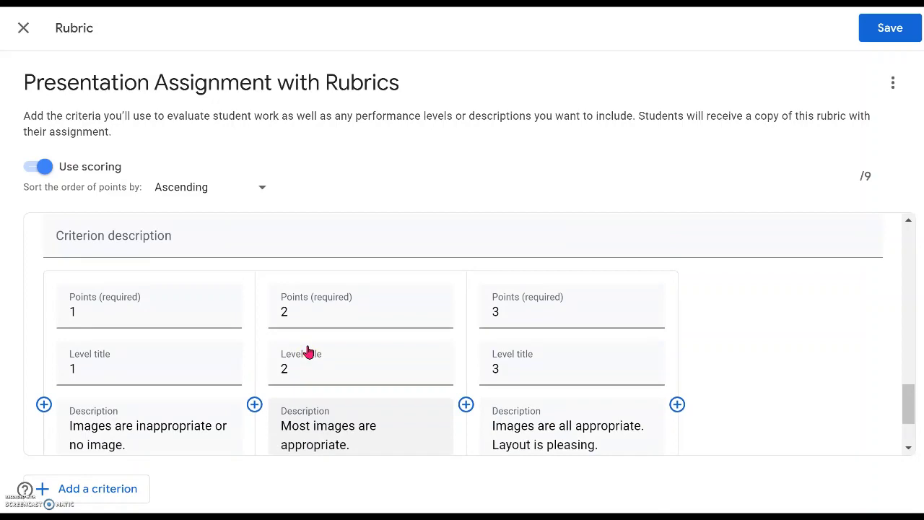
scroll(309, 351, down, 2)
scroll(308, 352, up, 5)
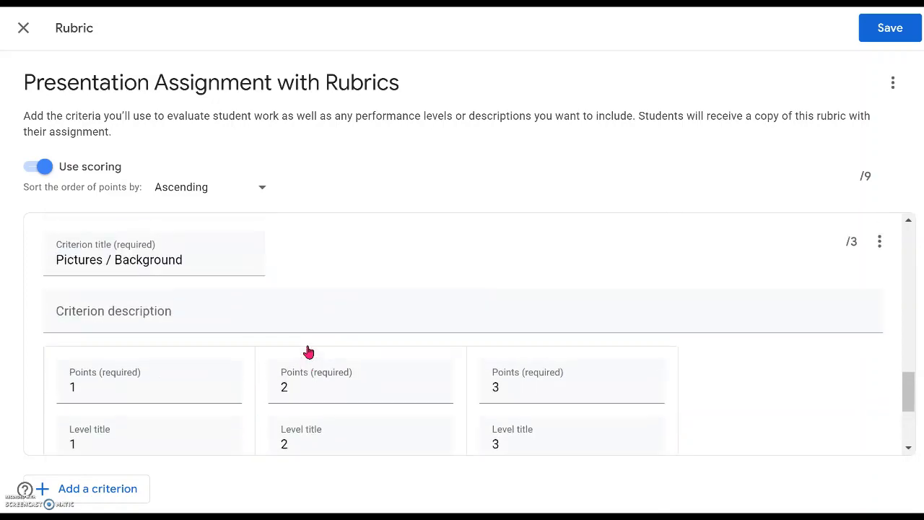
scroll(308, 351, up, 4)
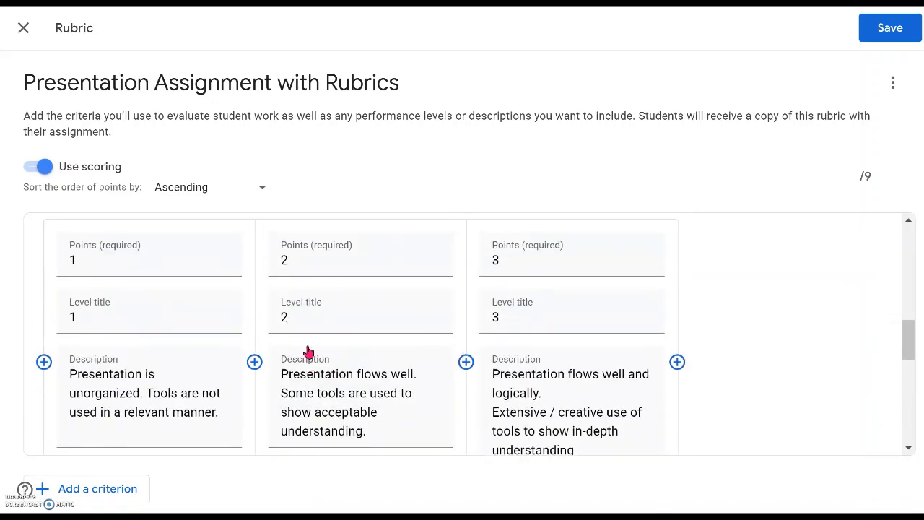
scroll(309, 351, down, 2)
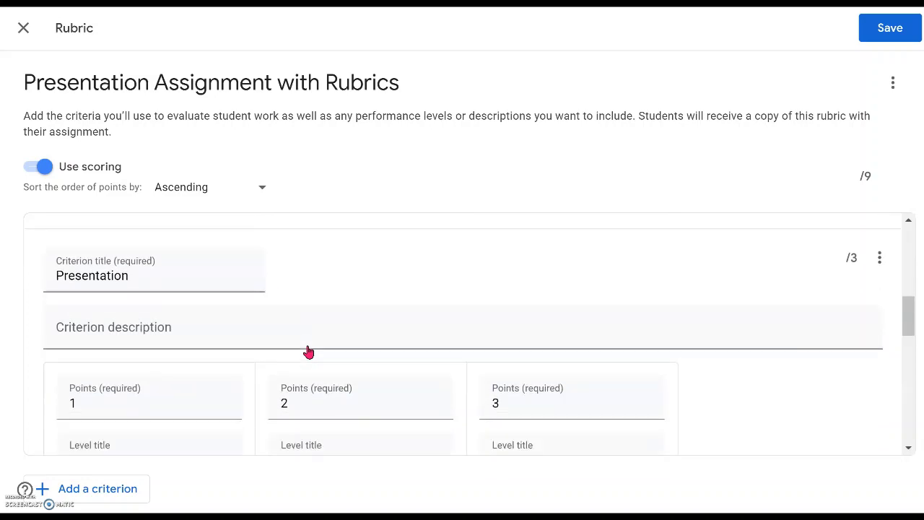
scroll(308, 351, down, 5)
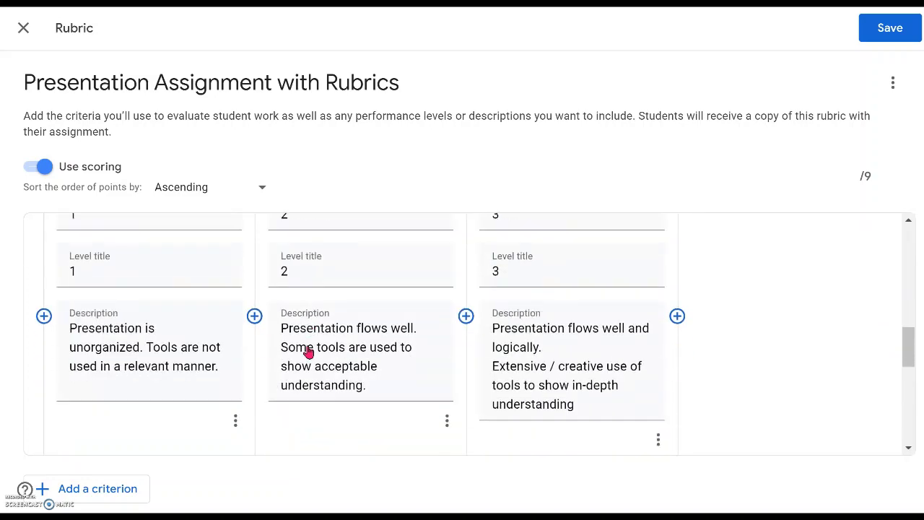
scroll(309, 351, down, 3)
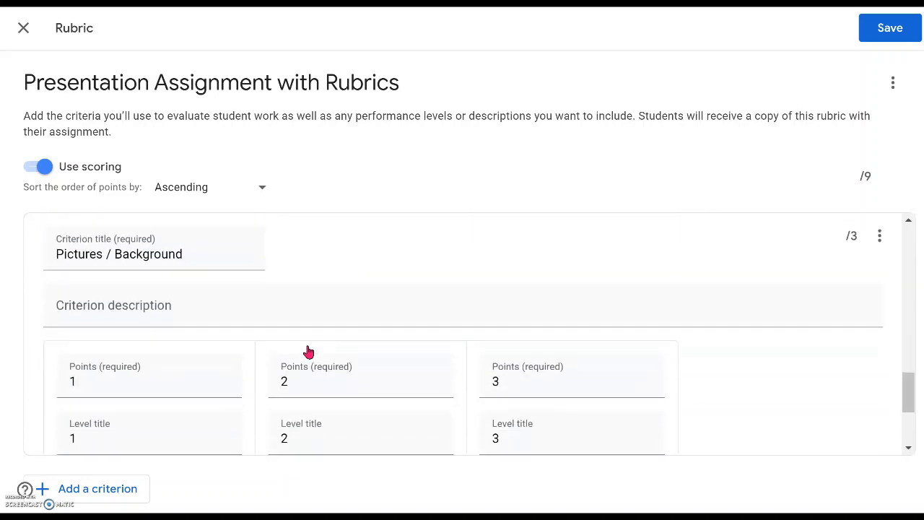
scroll(309, 352, down, 1)
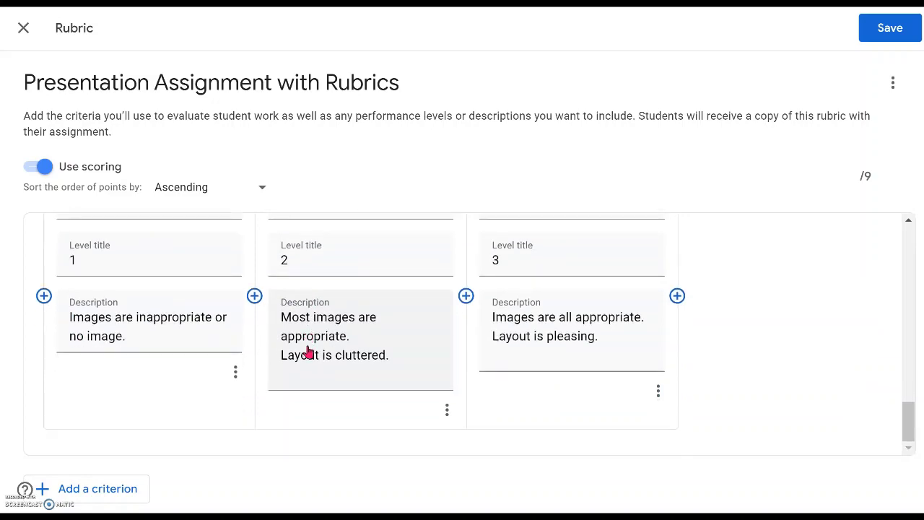
scroll(309, 351, up, 8)
scroll(309, 351, down, 5)
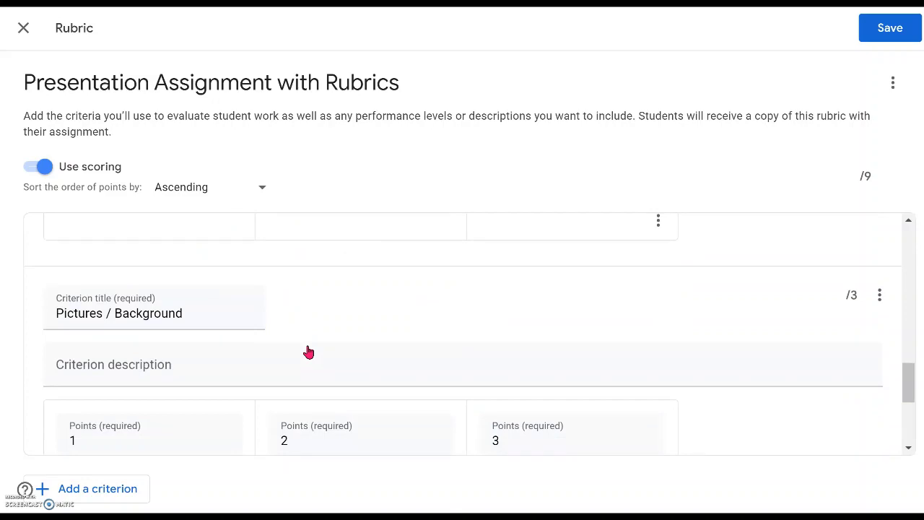
scroll(309, 352, down, 3)
scroll(308, 352, up, 8)
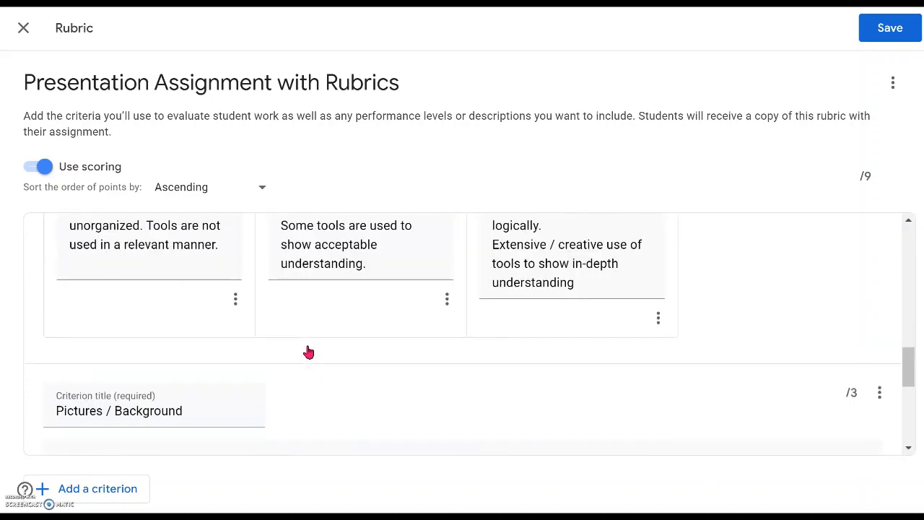
scroll(309, 352, up, 6)
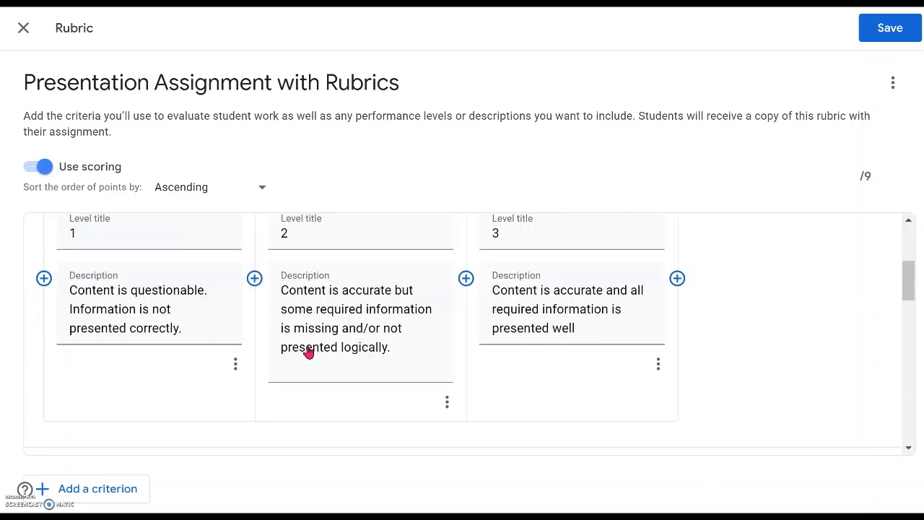
scroll(309, 352, up, 1)
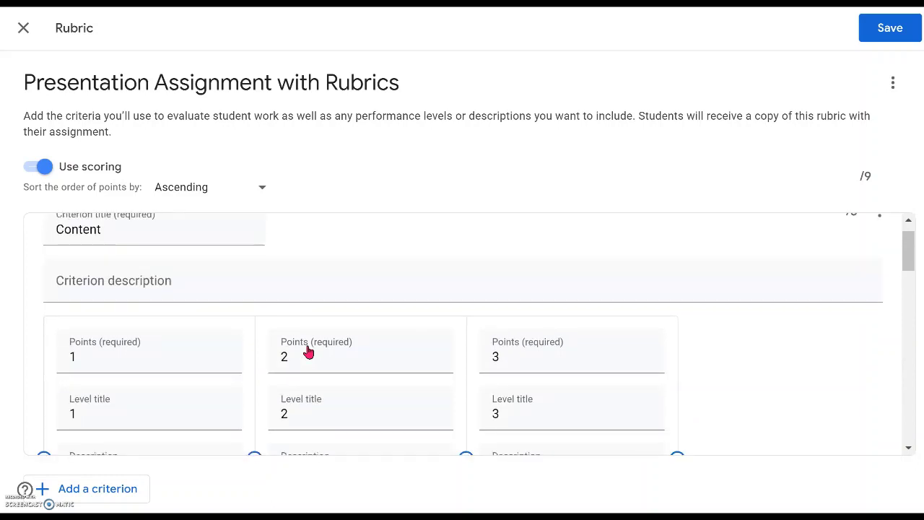
scroll(309, 351, up, 1)
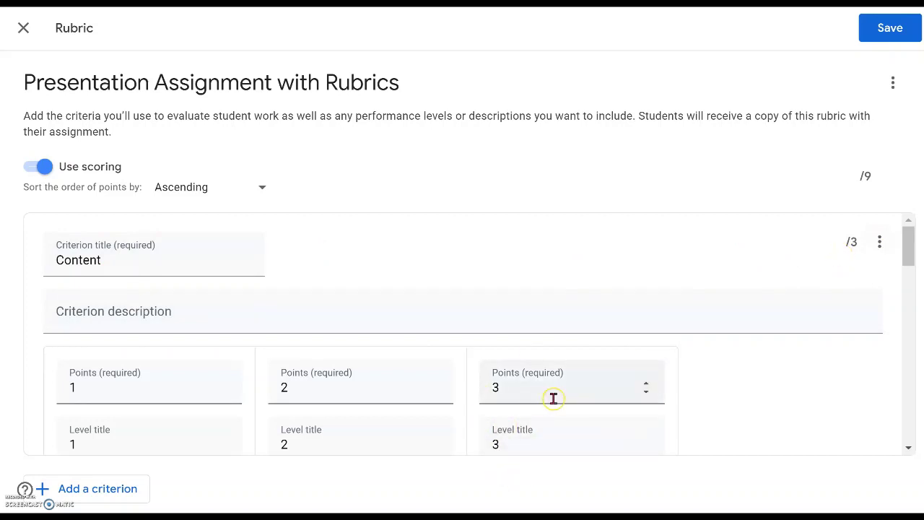
scroll(553, 398, down, 5)
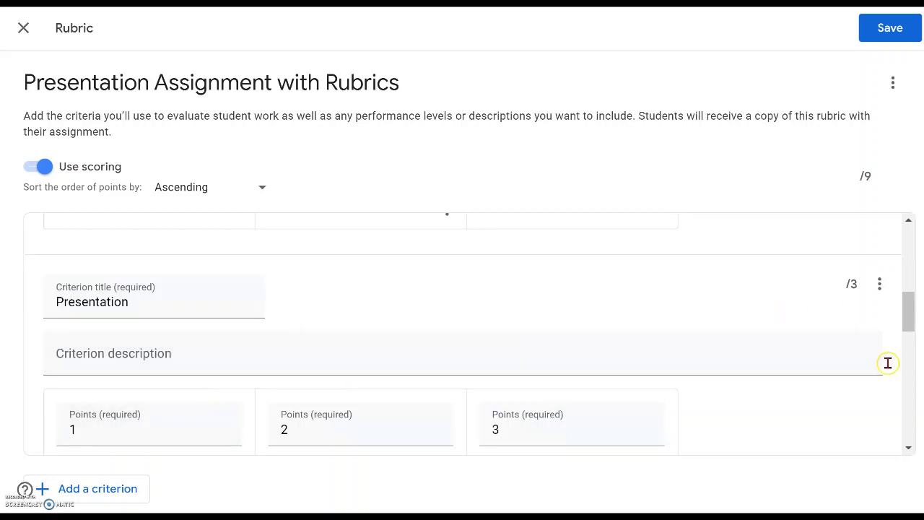
scroll(829, 315, down, 1)
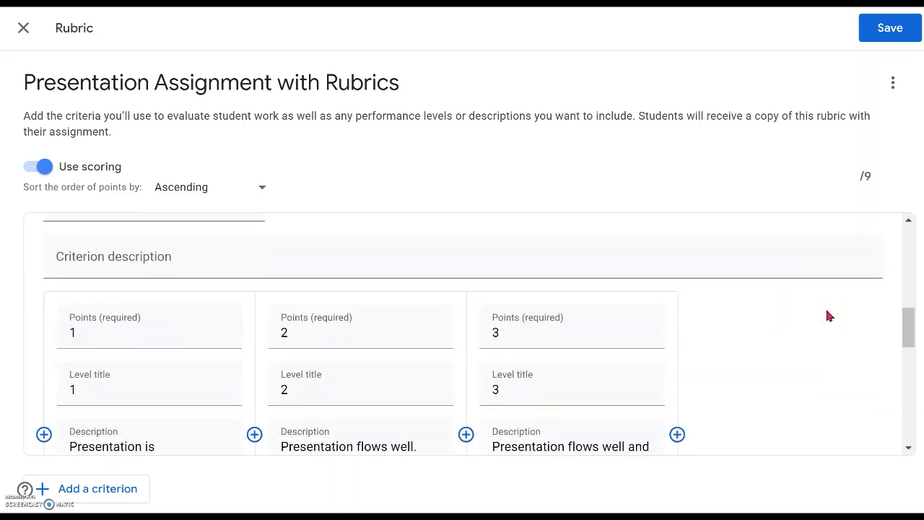
scroll(829, 315, up, 1)
scroll(829, 316, down, 1)
scroll(829, 315, down, 4)
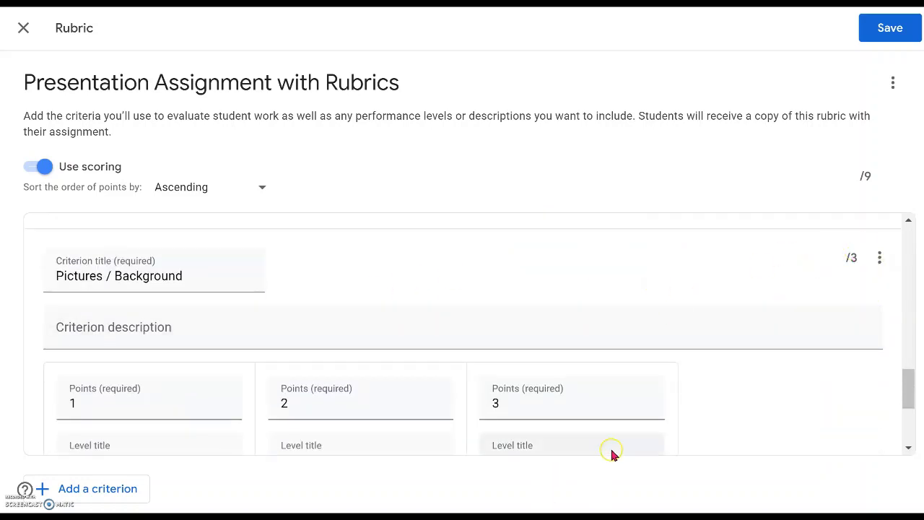
scroll(779, 390, up, 2)
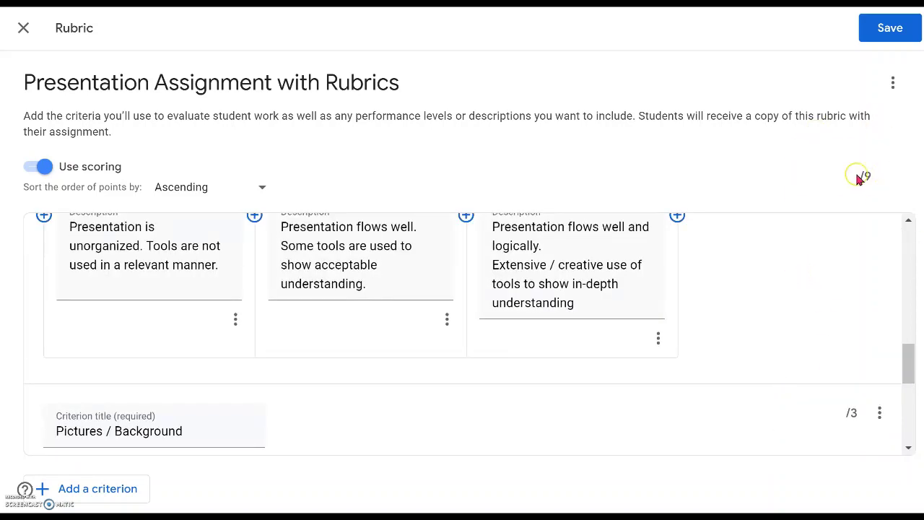
scroll(784, 303, up, 3)
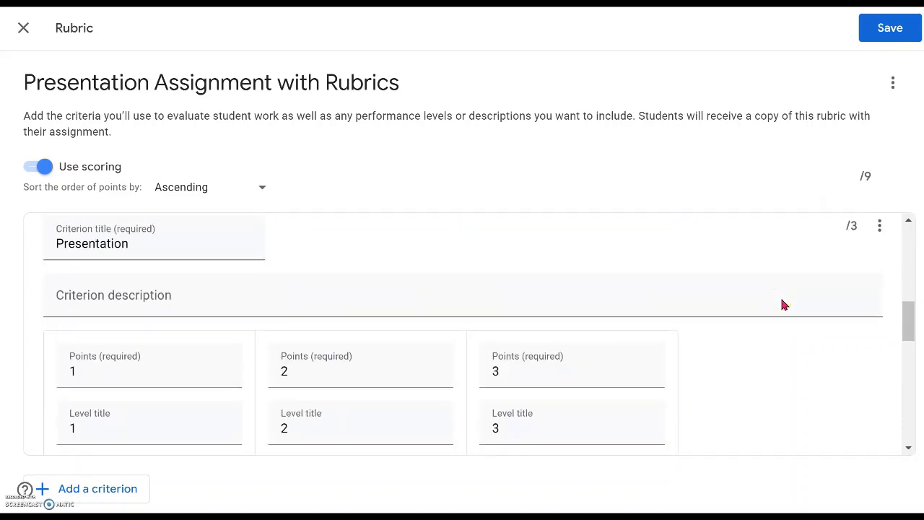
scroll(780, 295, up, 2)
scroll(780, 294, down, 2)
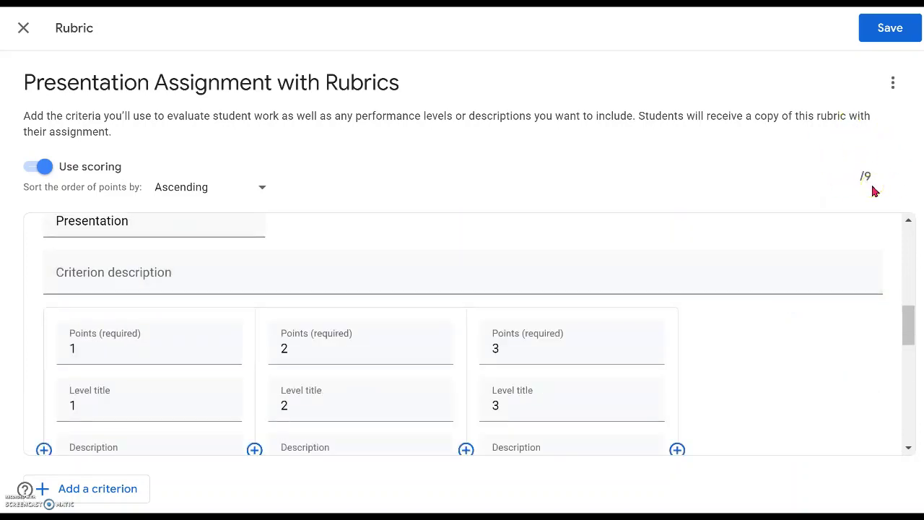
click(823, 226)
click(702, 315)
scroll(697, 289, down, 3)
scroll(697, 290, down, 5)
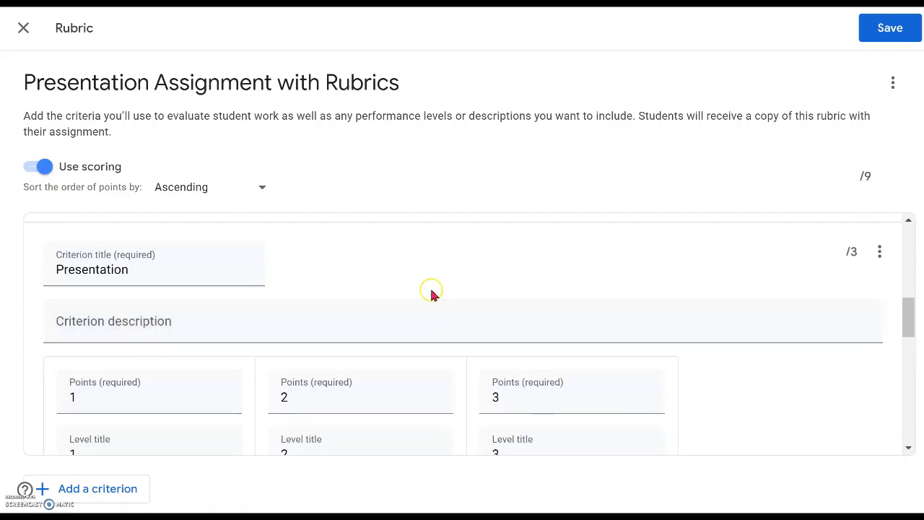
Save the 9-point rubric, change the assignment's points from 100 to 9, and open the rubric
click(883, 27)
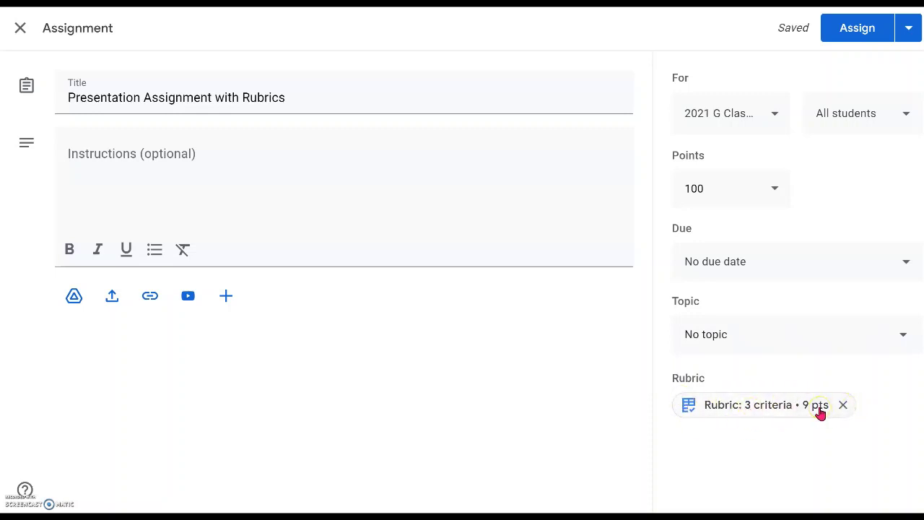
click(716, 189)
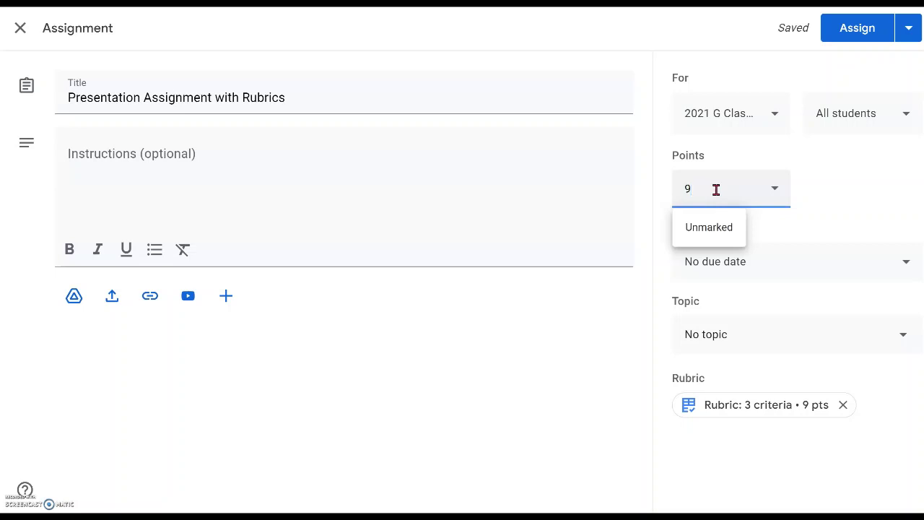
click(769, 416)
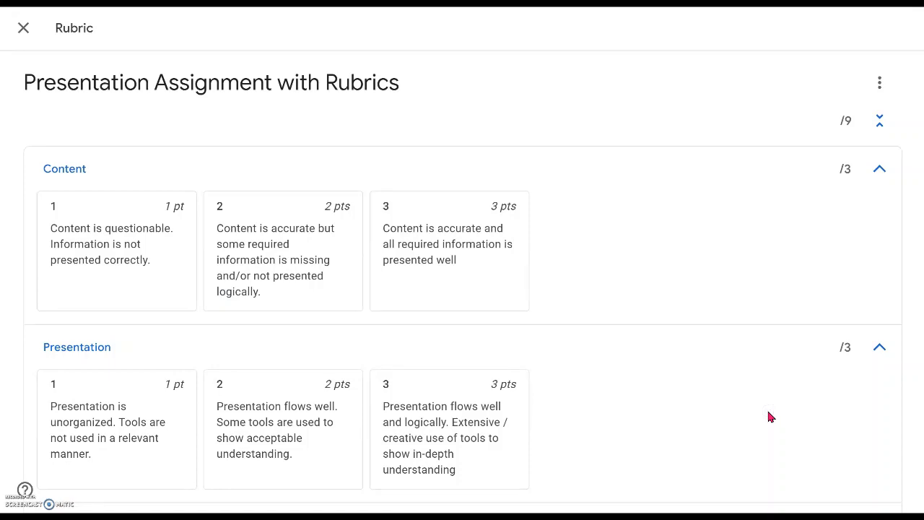
Look through the rubric preview, then close it to get back to the assignment form
click(547, 189)
scroll(547, 189, down, 3)
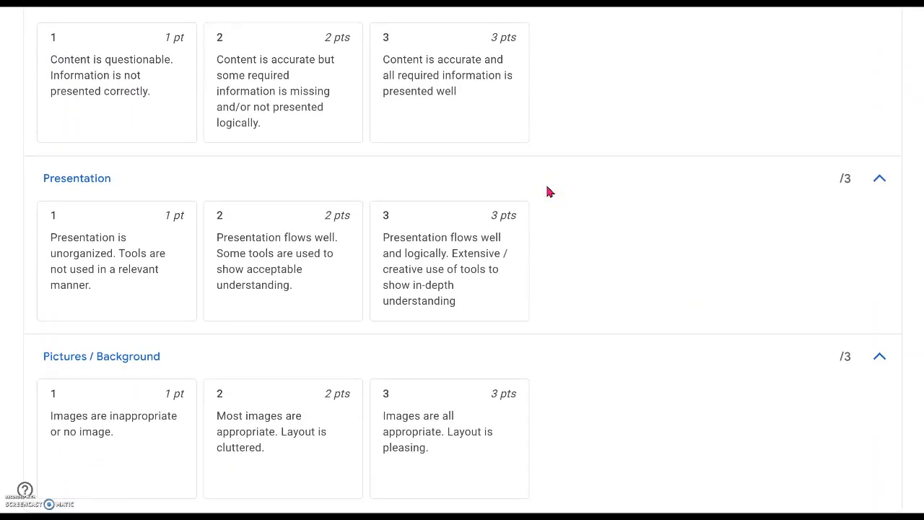
scroll(547, 192, up, 2)
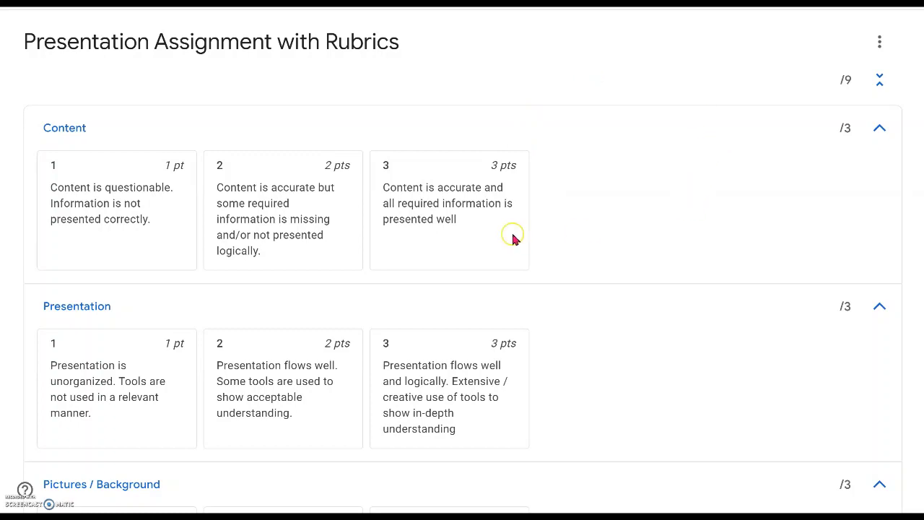
scroll(295, 229, up, 1)
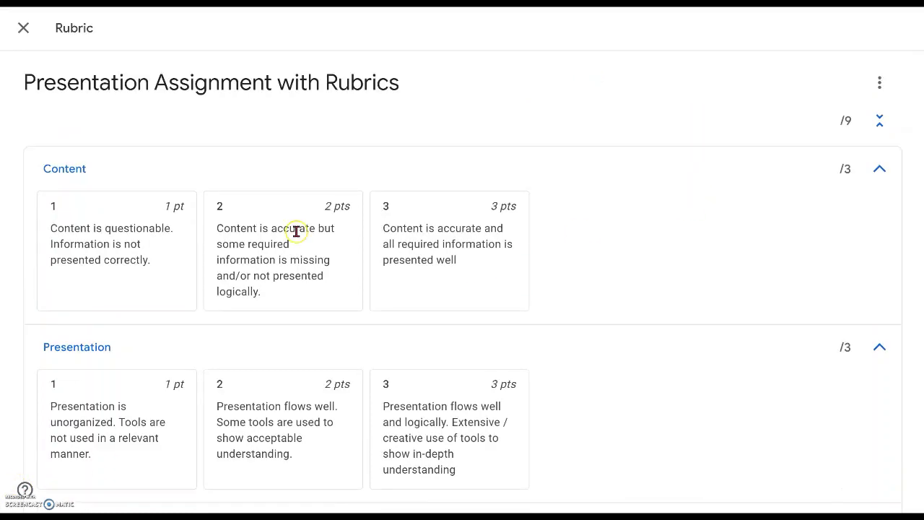
click(27, 30)
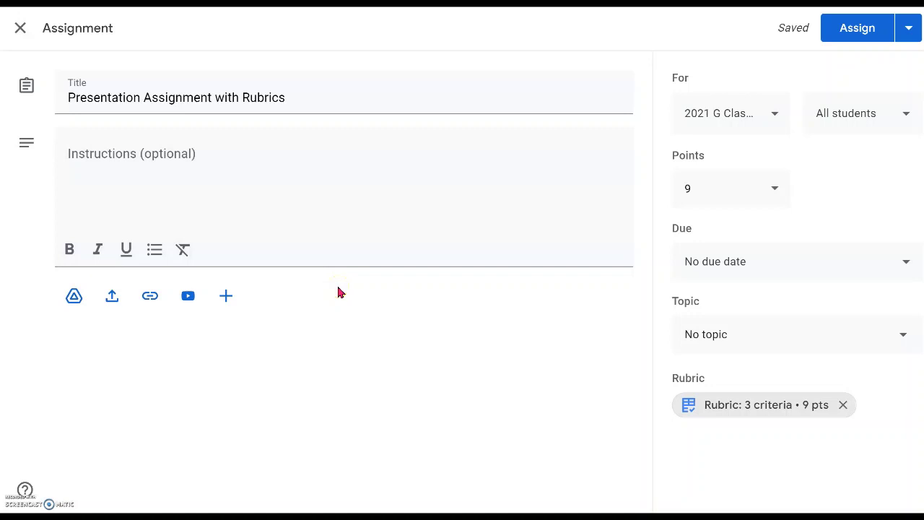
Paste the prepared numbered instructions into the assignment's Instructions field
click(239, 152)
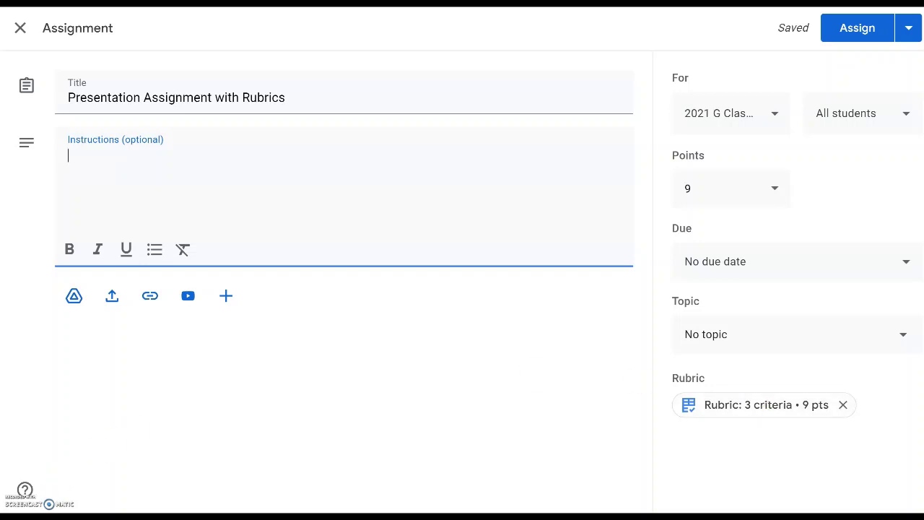
click(731, 435)
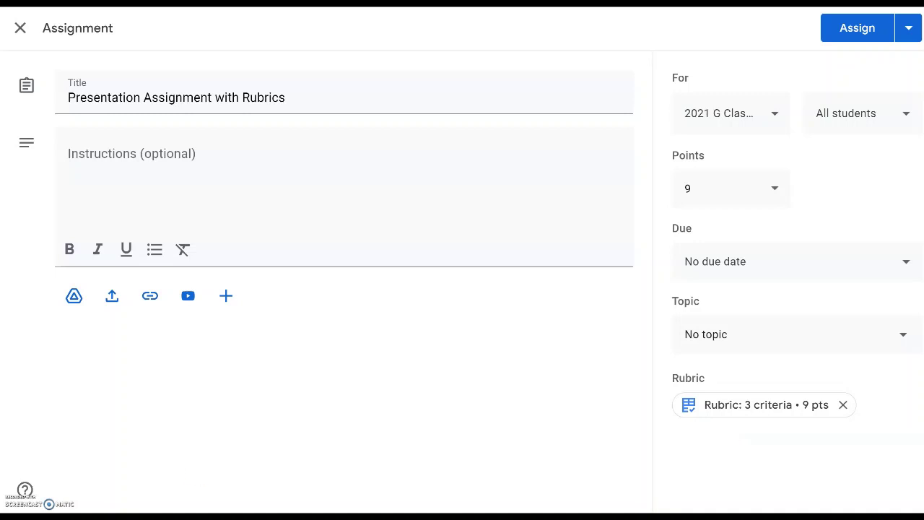
click(340, 165)
text(Please read through the 'Rubric' provided in this assignment page.  1) Complete your assignment 2) Upload your assignment 3) Hand-in)
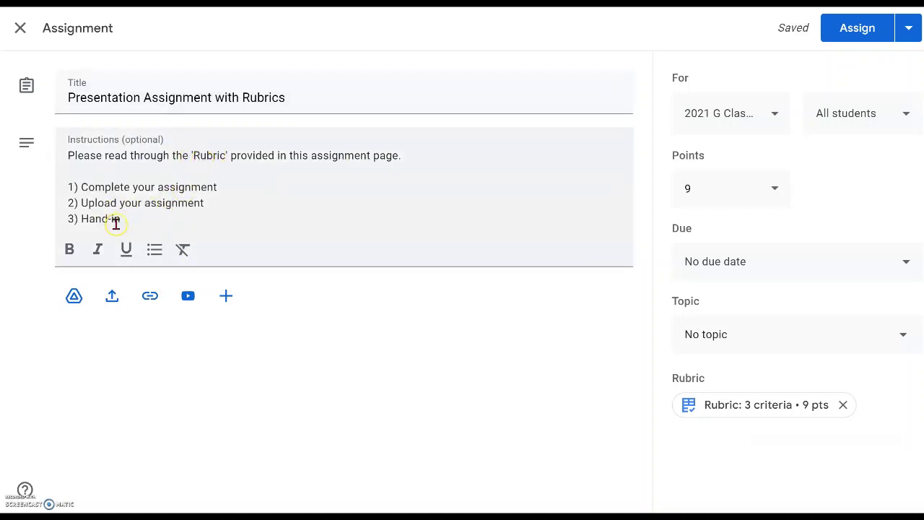
File the assignment under the Google Classroom Tips topic and assign it
click(749, 334)
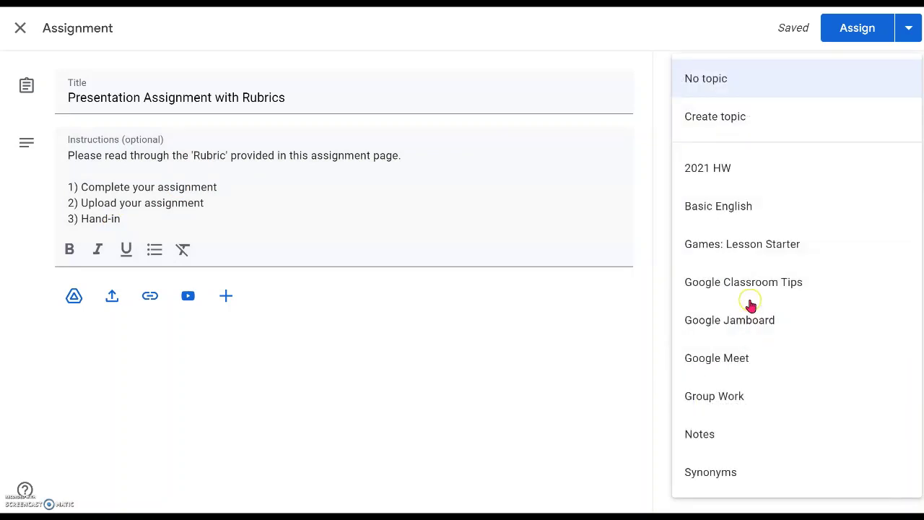
click(789, 292)
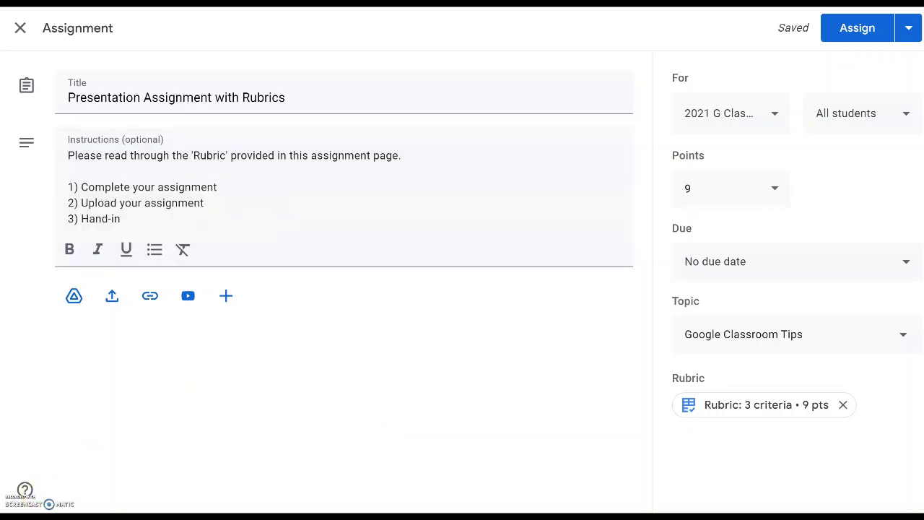
click(854, 31)
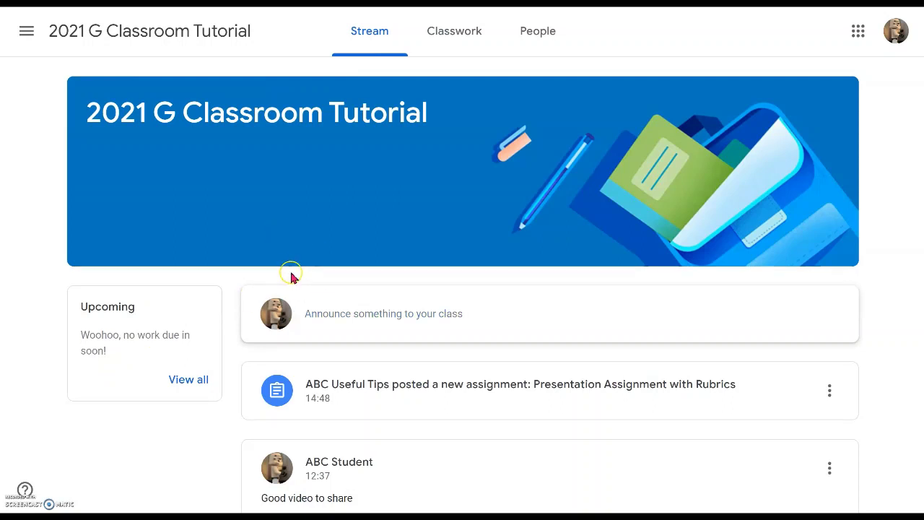
Open the Presentation Assignment with Rubrics post and expand its Content criterion's rating levels
click(525, 442)
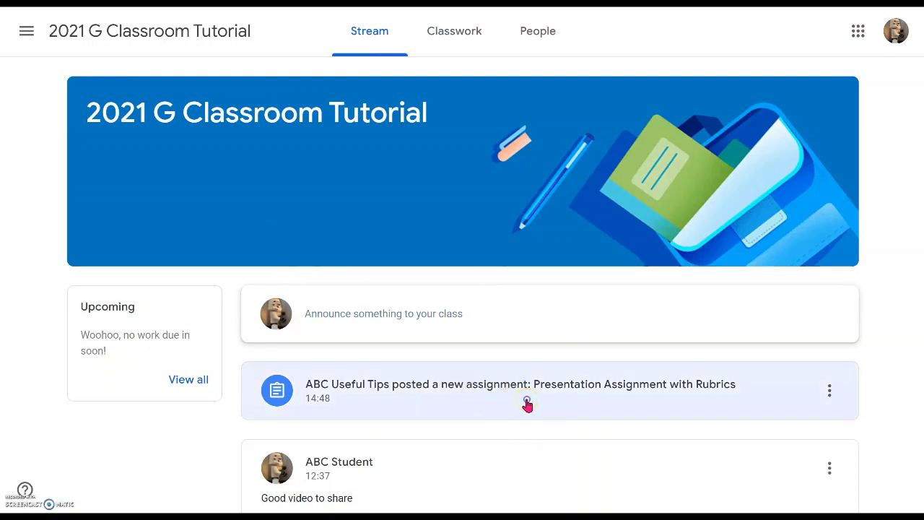
click(527, 404)
click(372, 228)
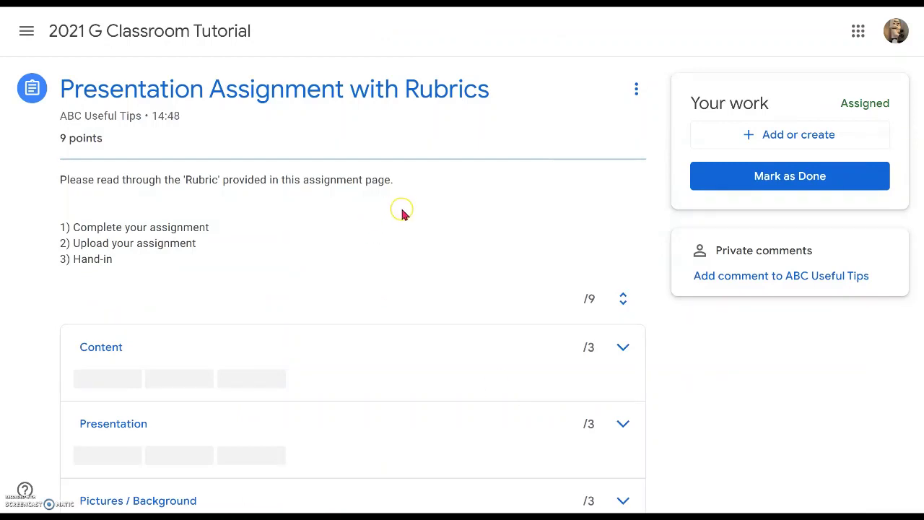
scroll(403, 211, down, 1)
scroll(296, 169, up, 1)
scroll(208, 192, down, 2)
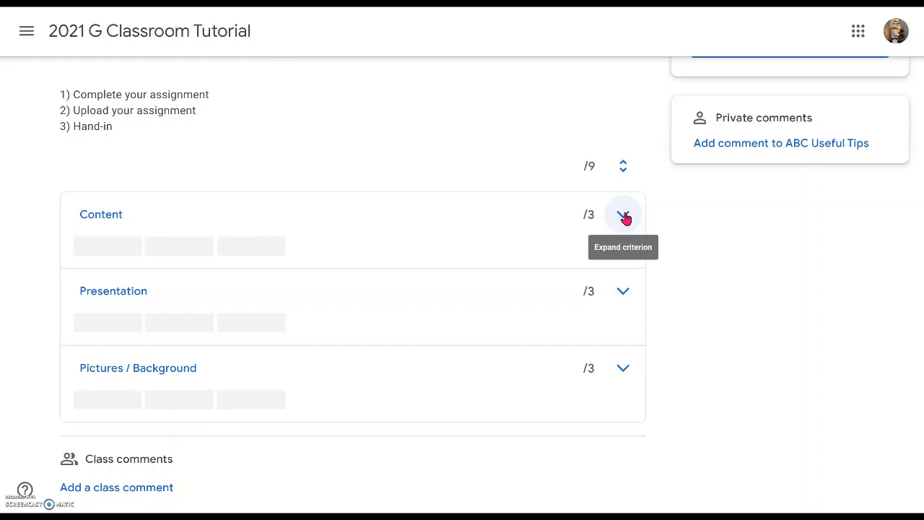
click(626, 219)
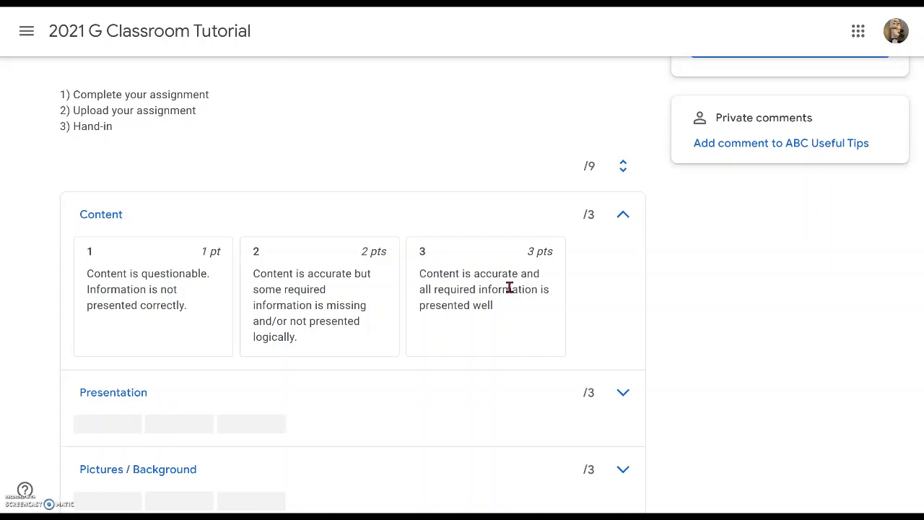
scroll(472, 157, up, 2)
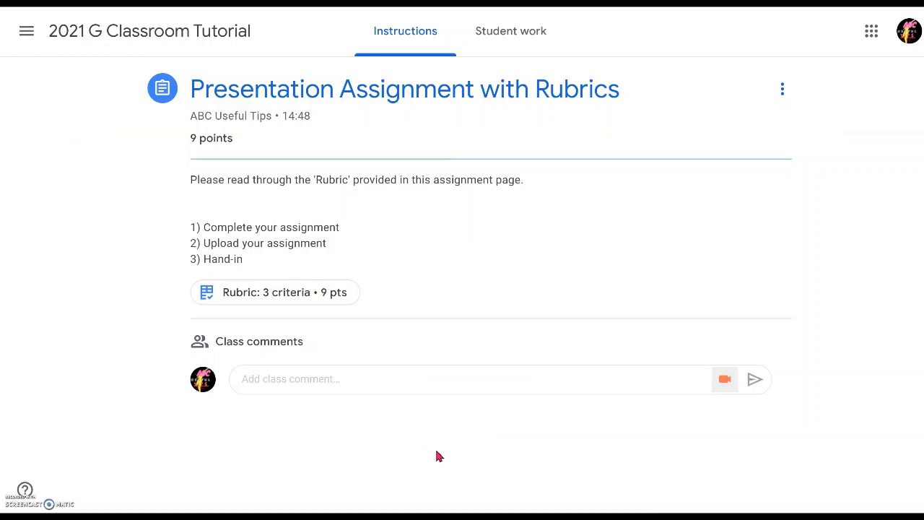
Open Student work and the handed-in student's submission, expanding and collapsing the Content criterion
click(545, 92)
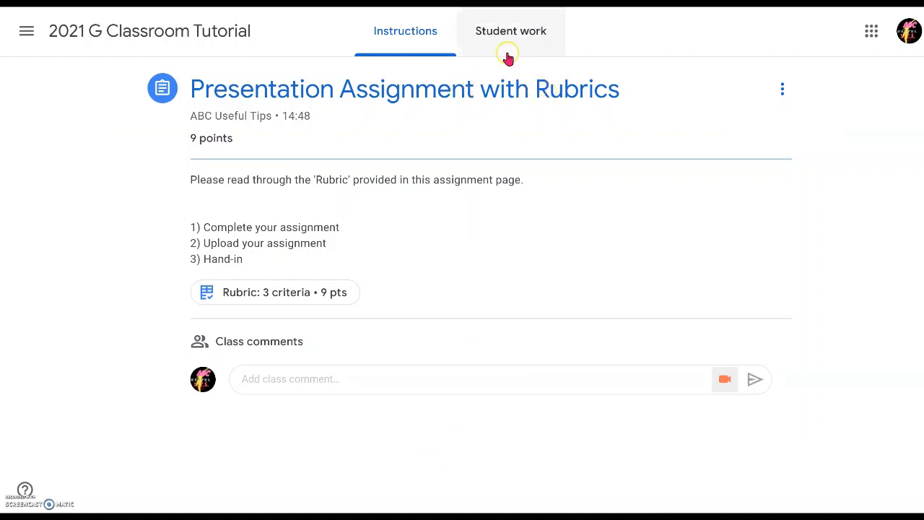
click(507, 30)
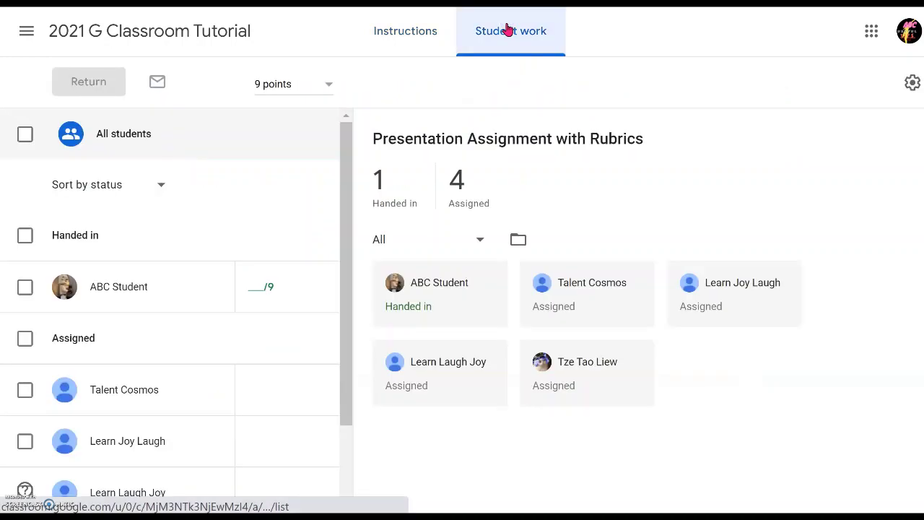
click(133, 301)
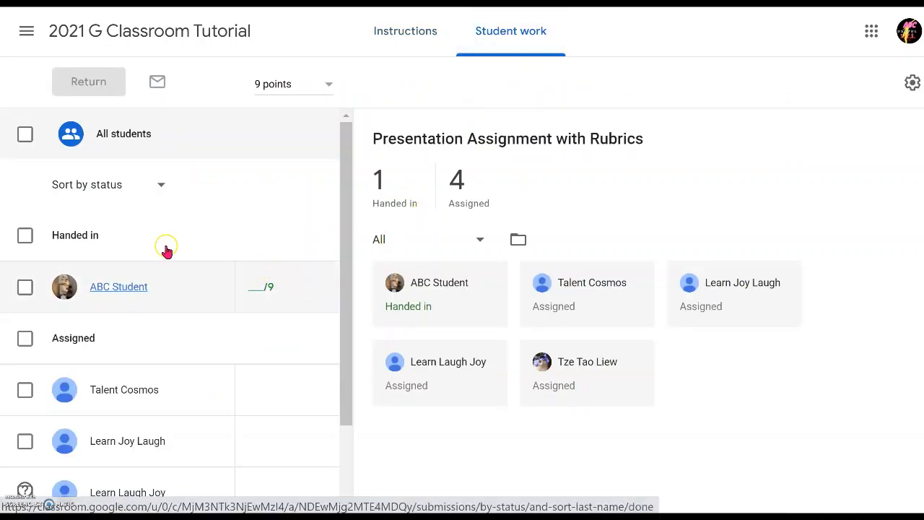
click(133, 286)
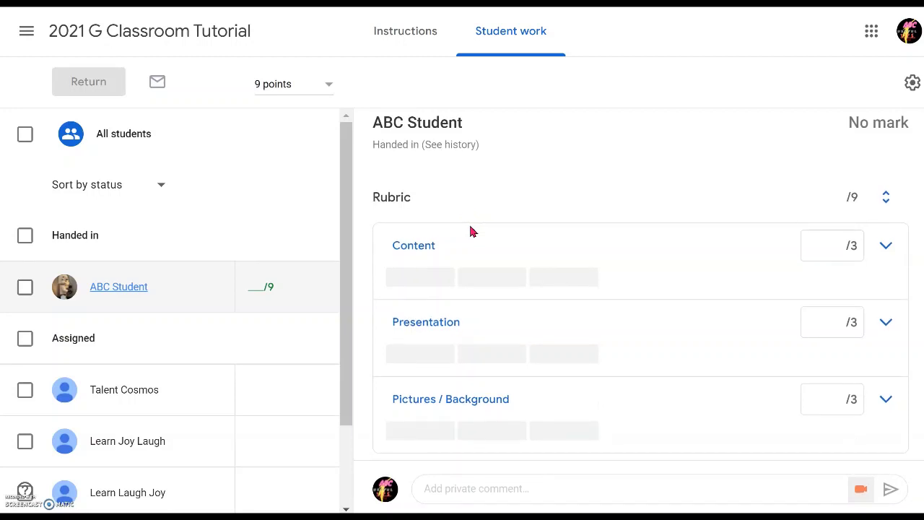
click(887, 247)
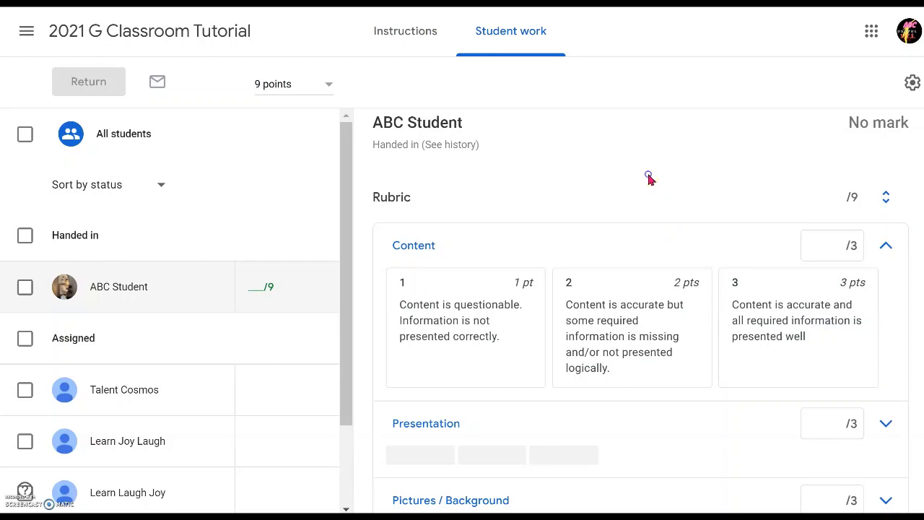
click(886, 246)
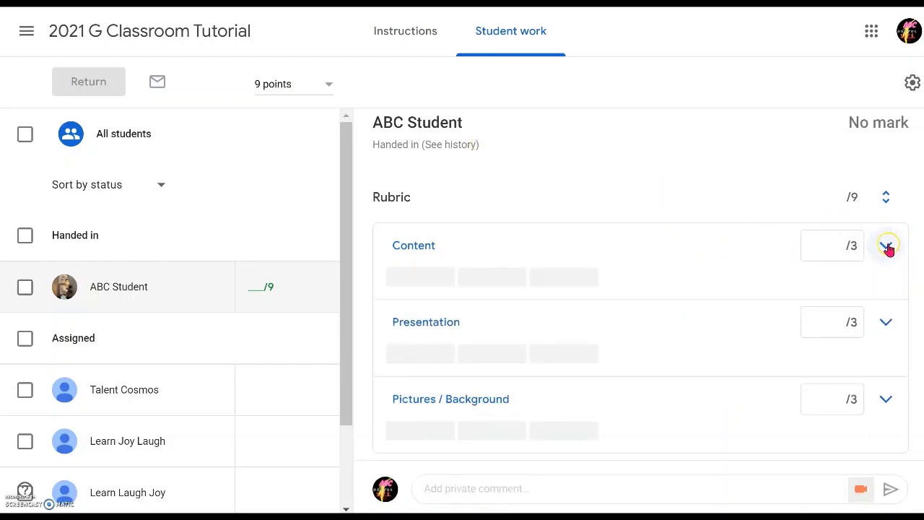
Score the Content criterion at 3 points and fold it back into its compact row
click(886, 245)
scroll(643, 296, down, 1)
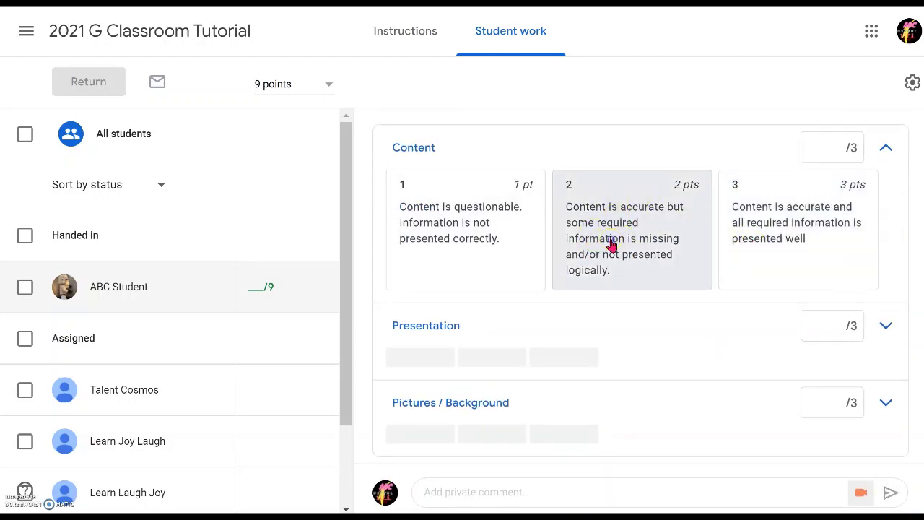
click(612, 245)
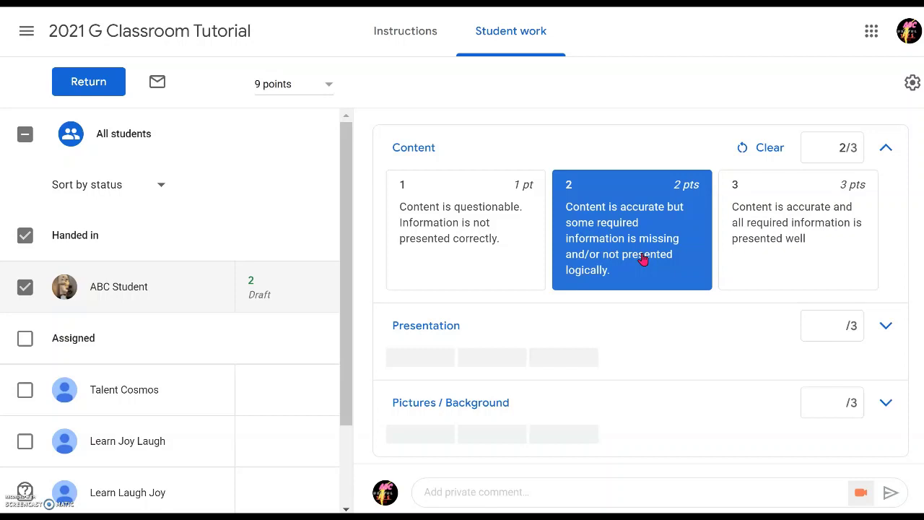
click(819, 247)
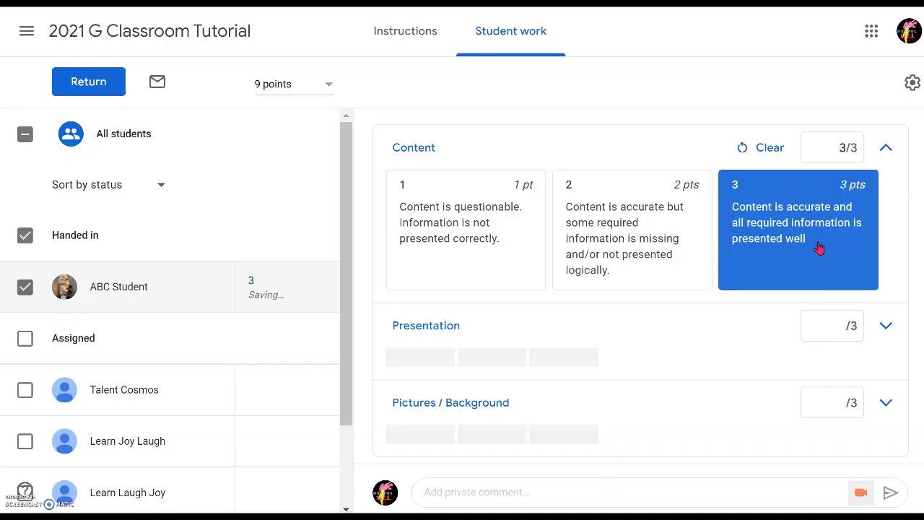
click(886, 147)
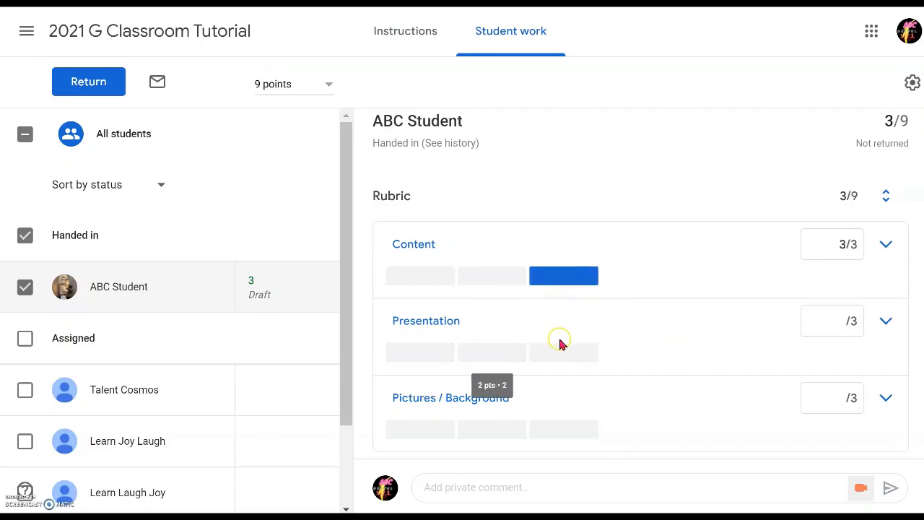
Give Presentation 2 points and Pictures / Background 3 points
click(493, 359)
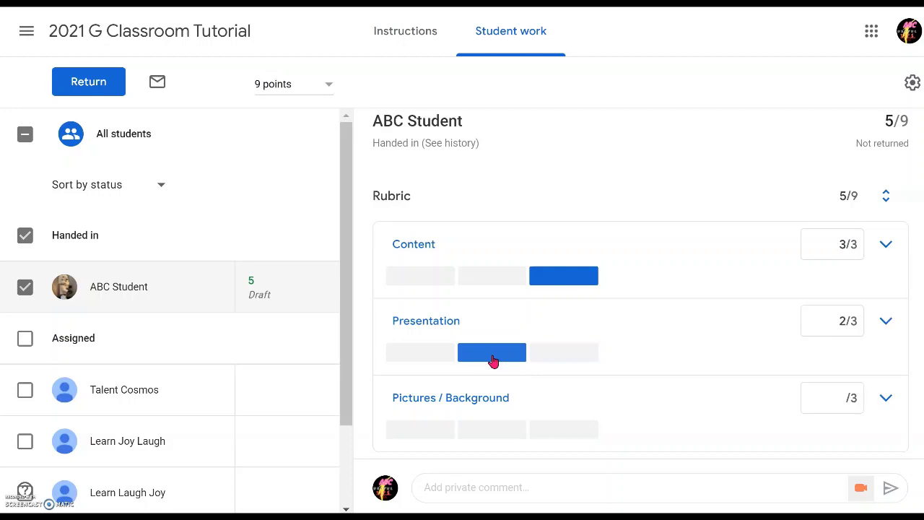
click(411, 438)
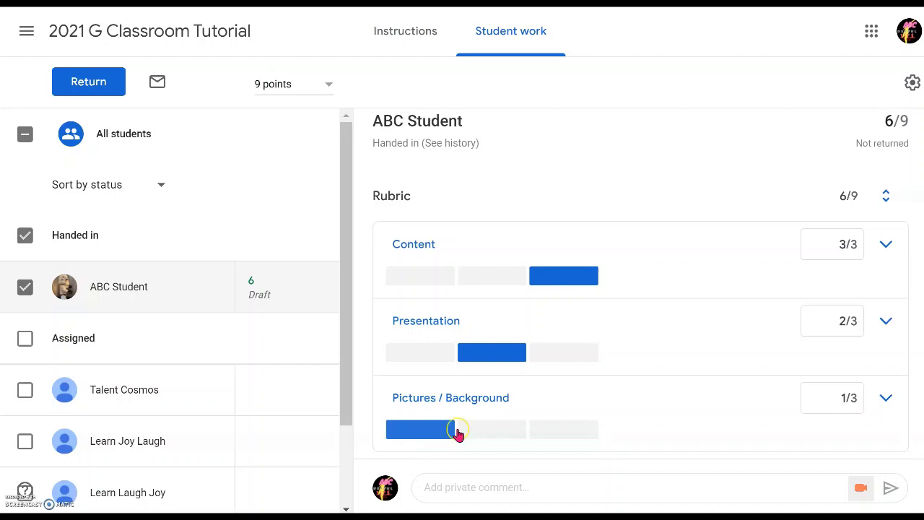
click(569, 426)
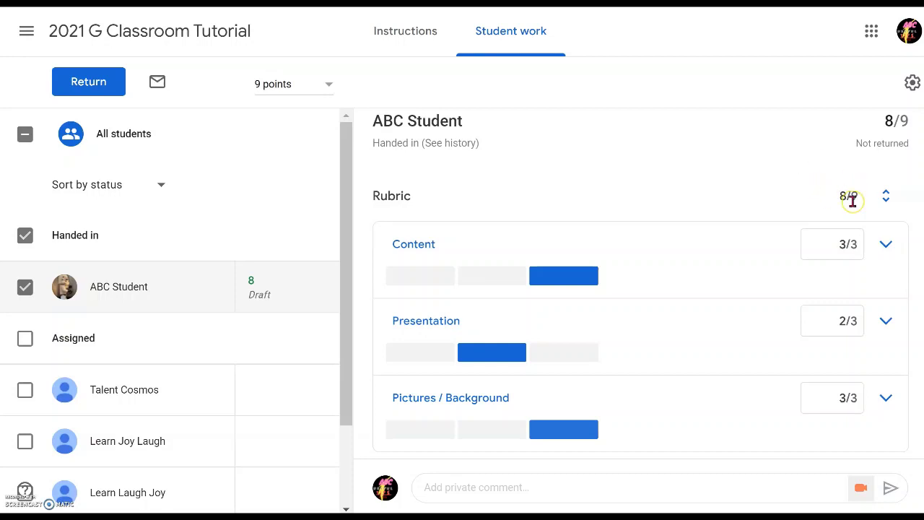
click(707, 195)
click(42, 200)
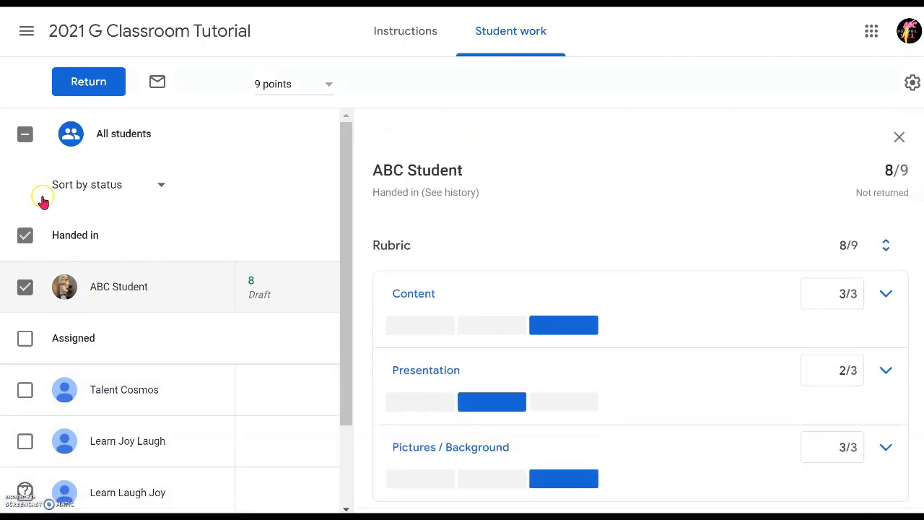
click(26, 236)
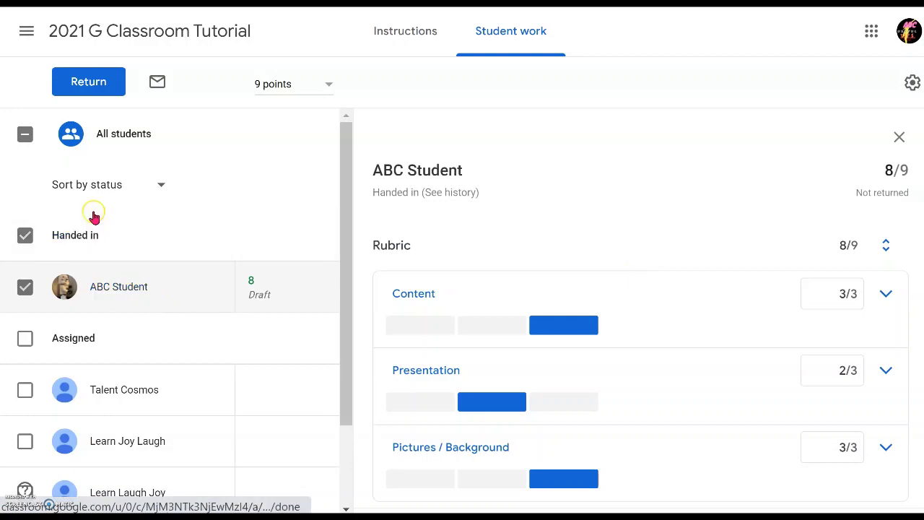
Return the student's 8/9 graded work and confirm returning it to 1 student
click(87, 88)
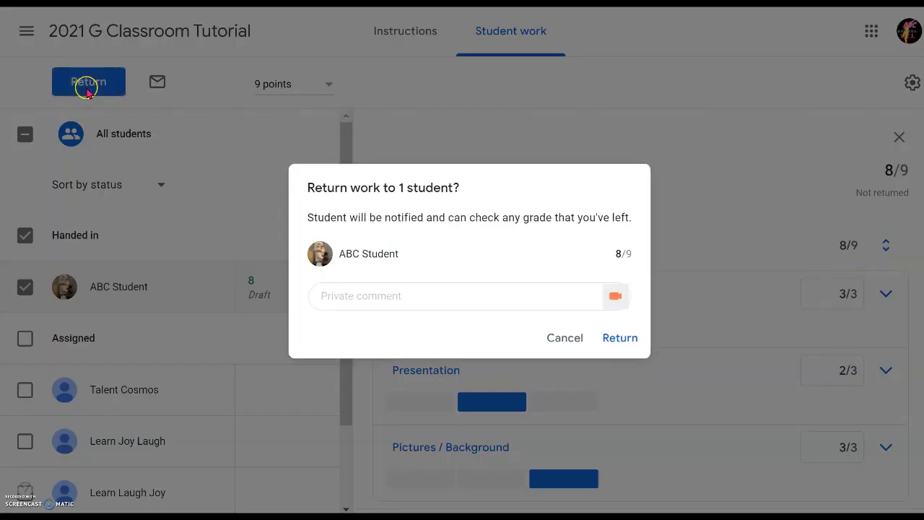
click(624, 340)
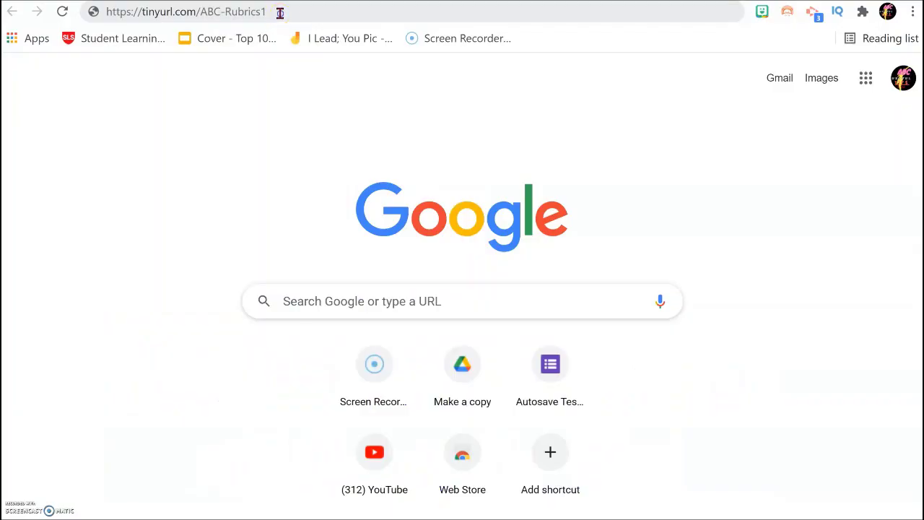
drag(274, 13, 105, 14)
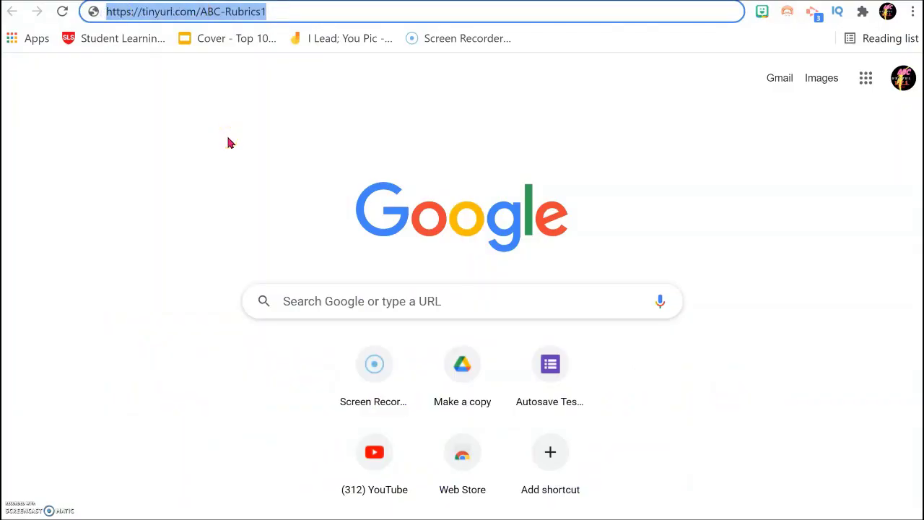
key(Return)
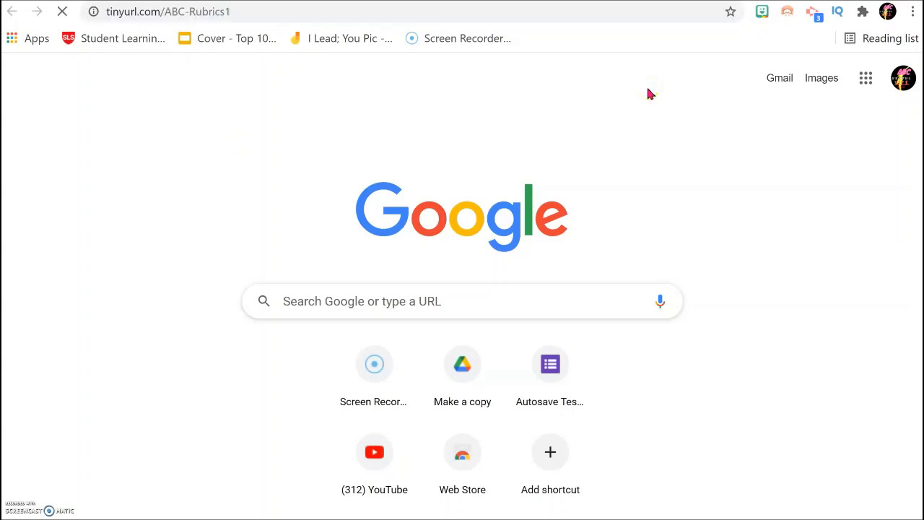